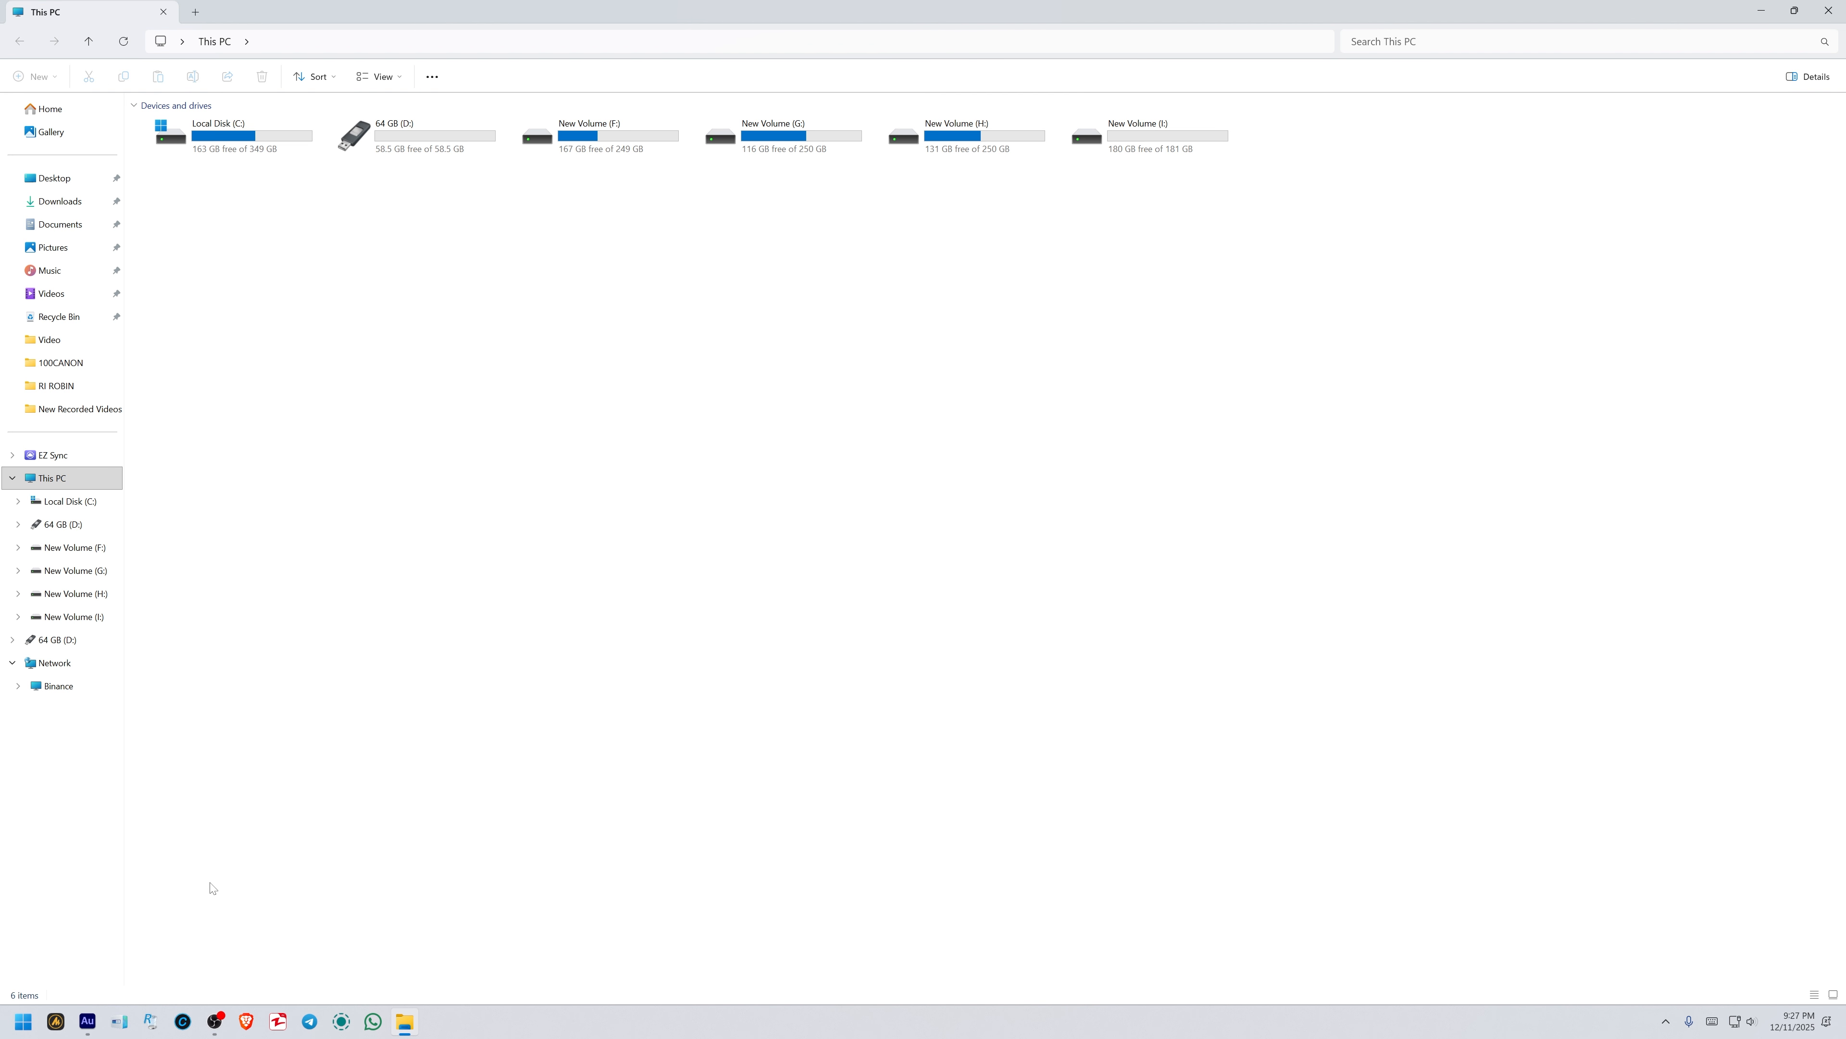
# Switch to Brave, search for "microsoft software download", and open Microsoft's Windows 11 download page.
pyautogui.click(246, 1021)
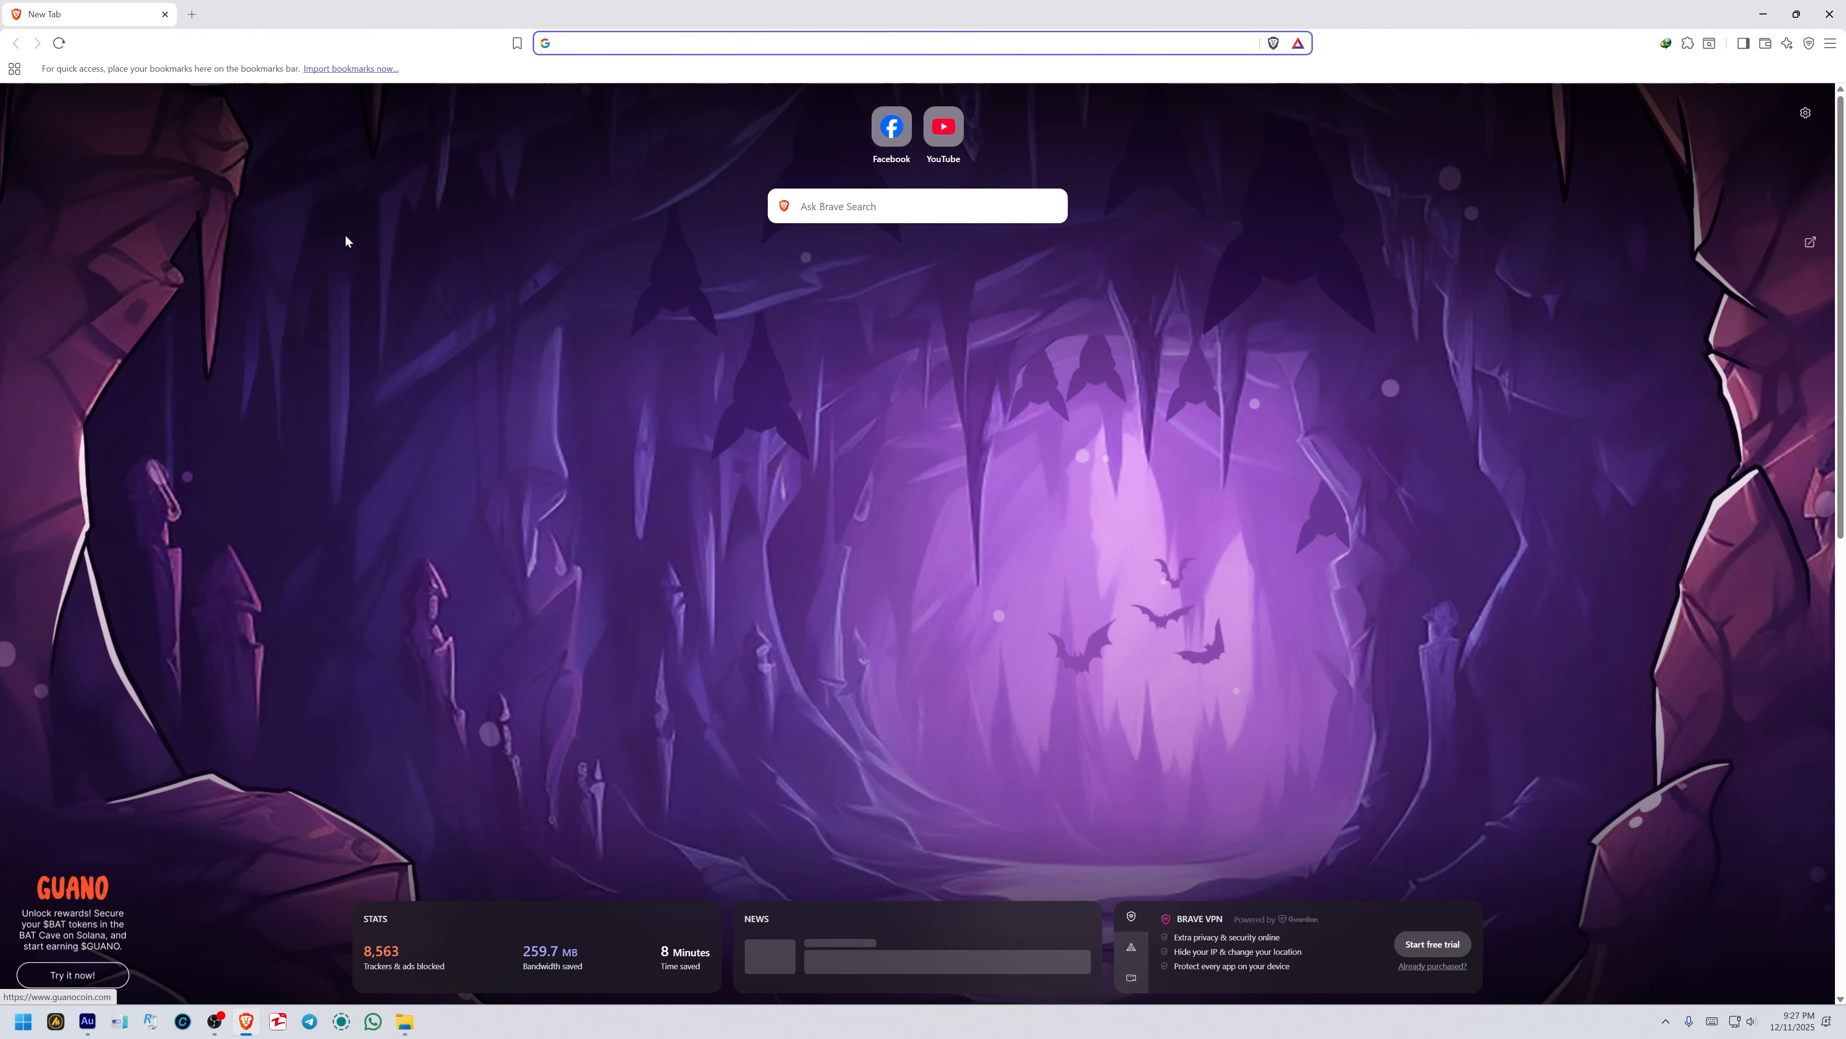
pyautogui.write('microsoft software download')
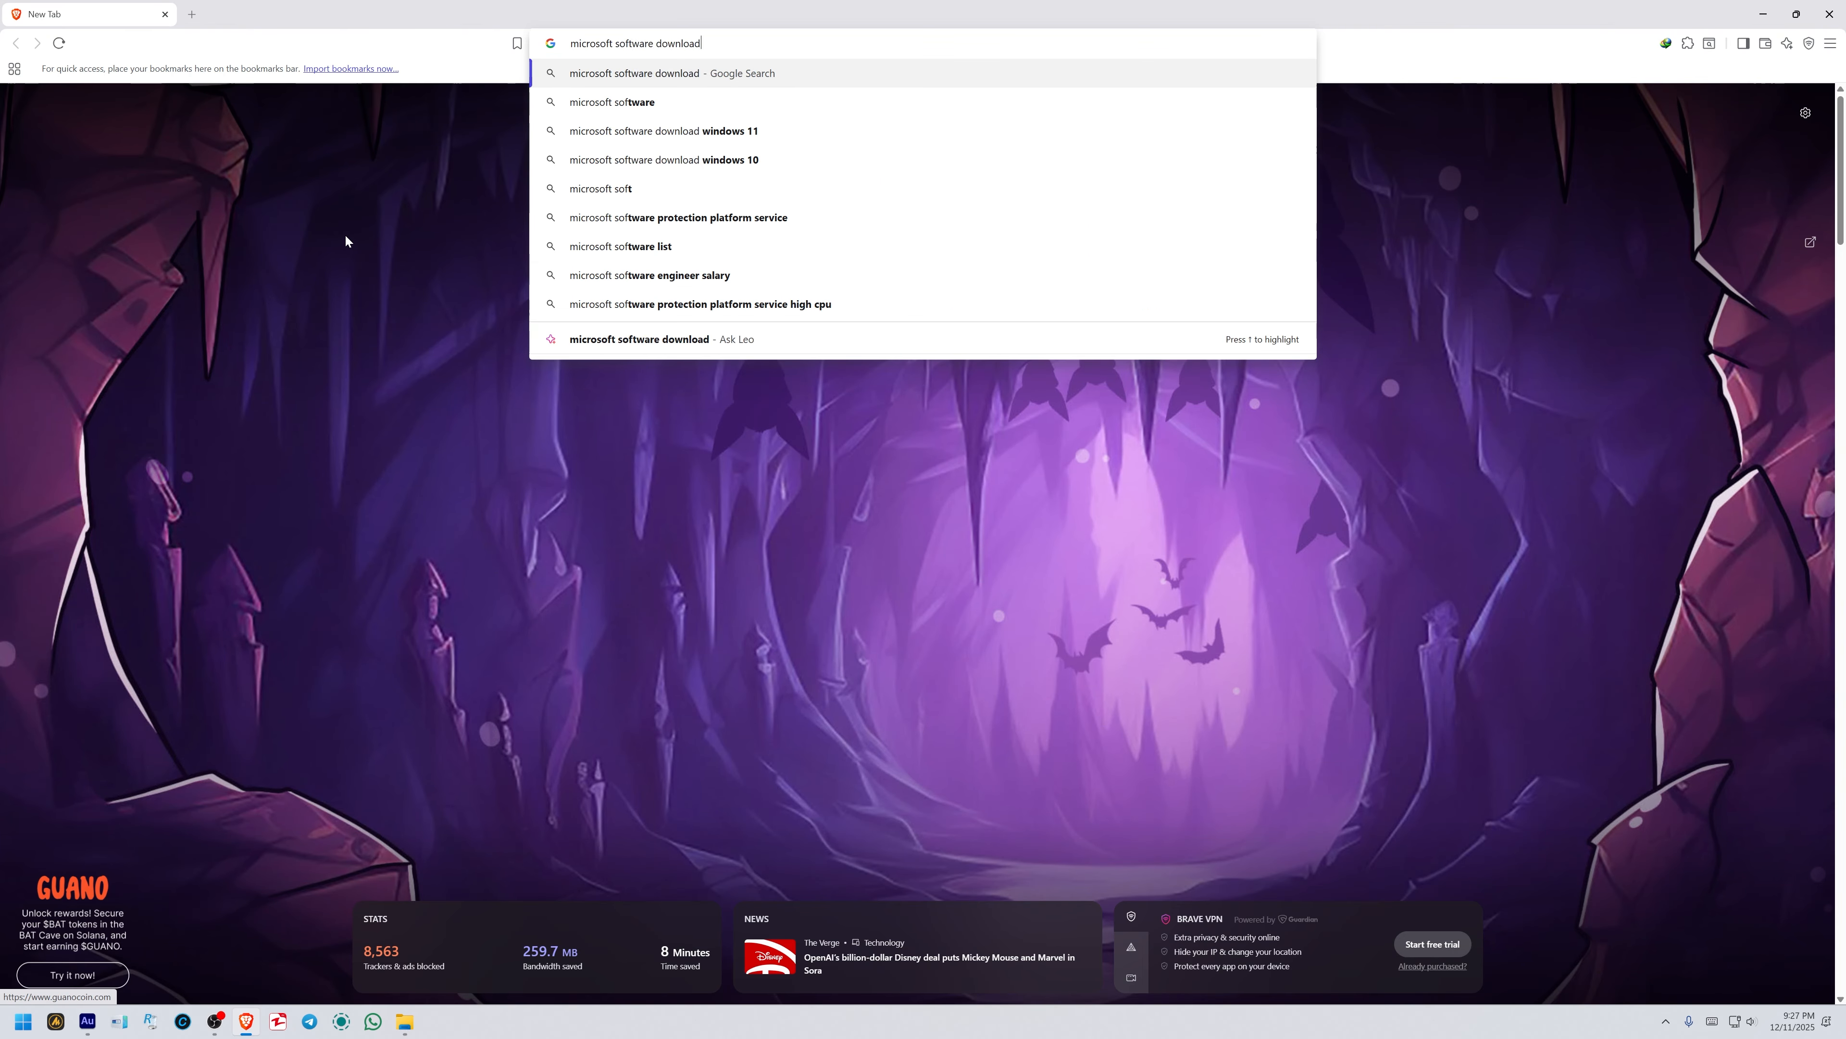
pyautogui.press('Return')
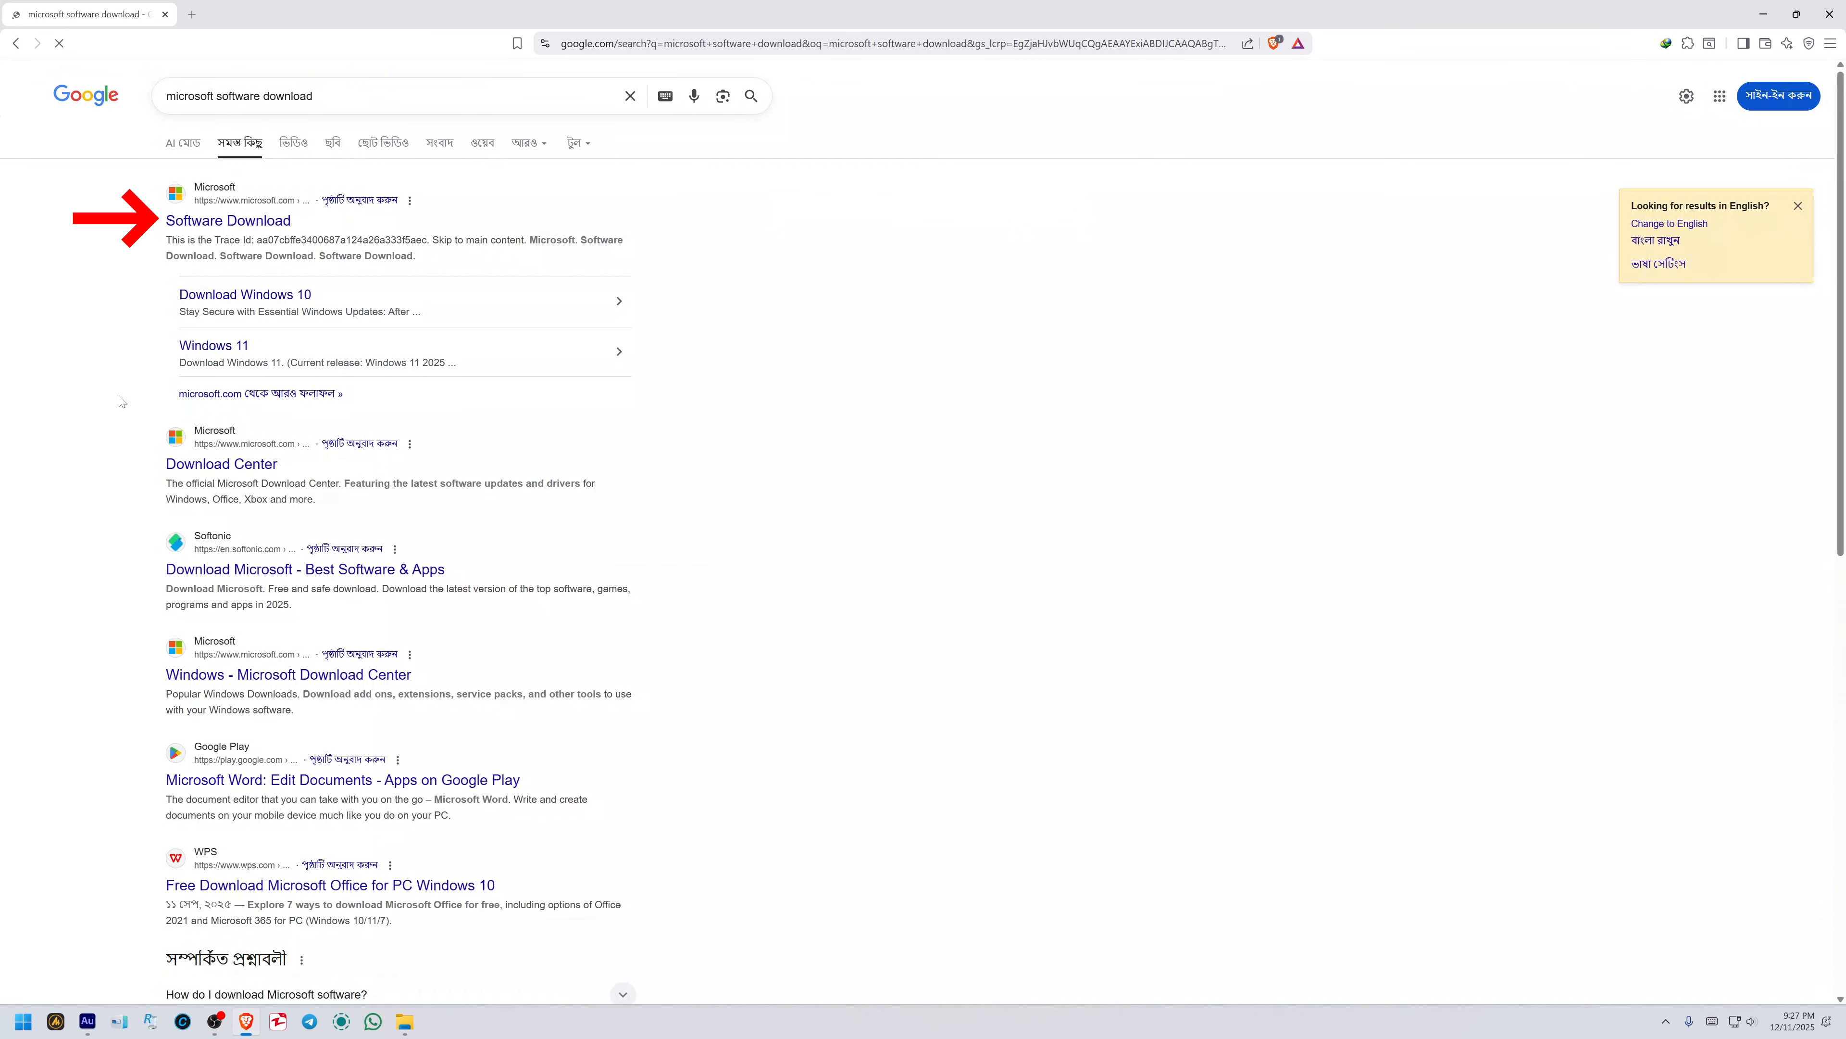
pyautogui.click(219, 225)
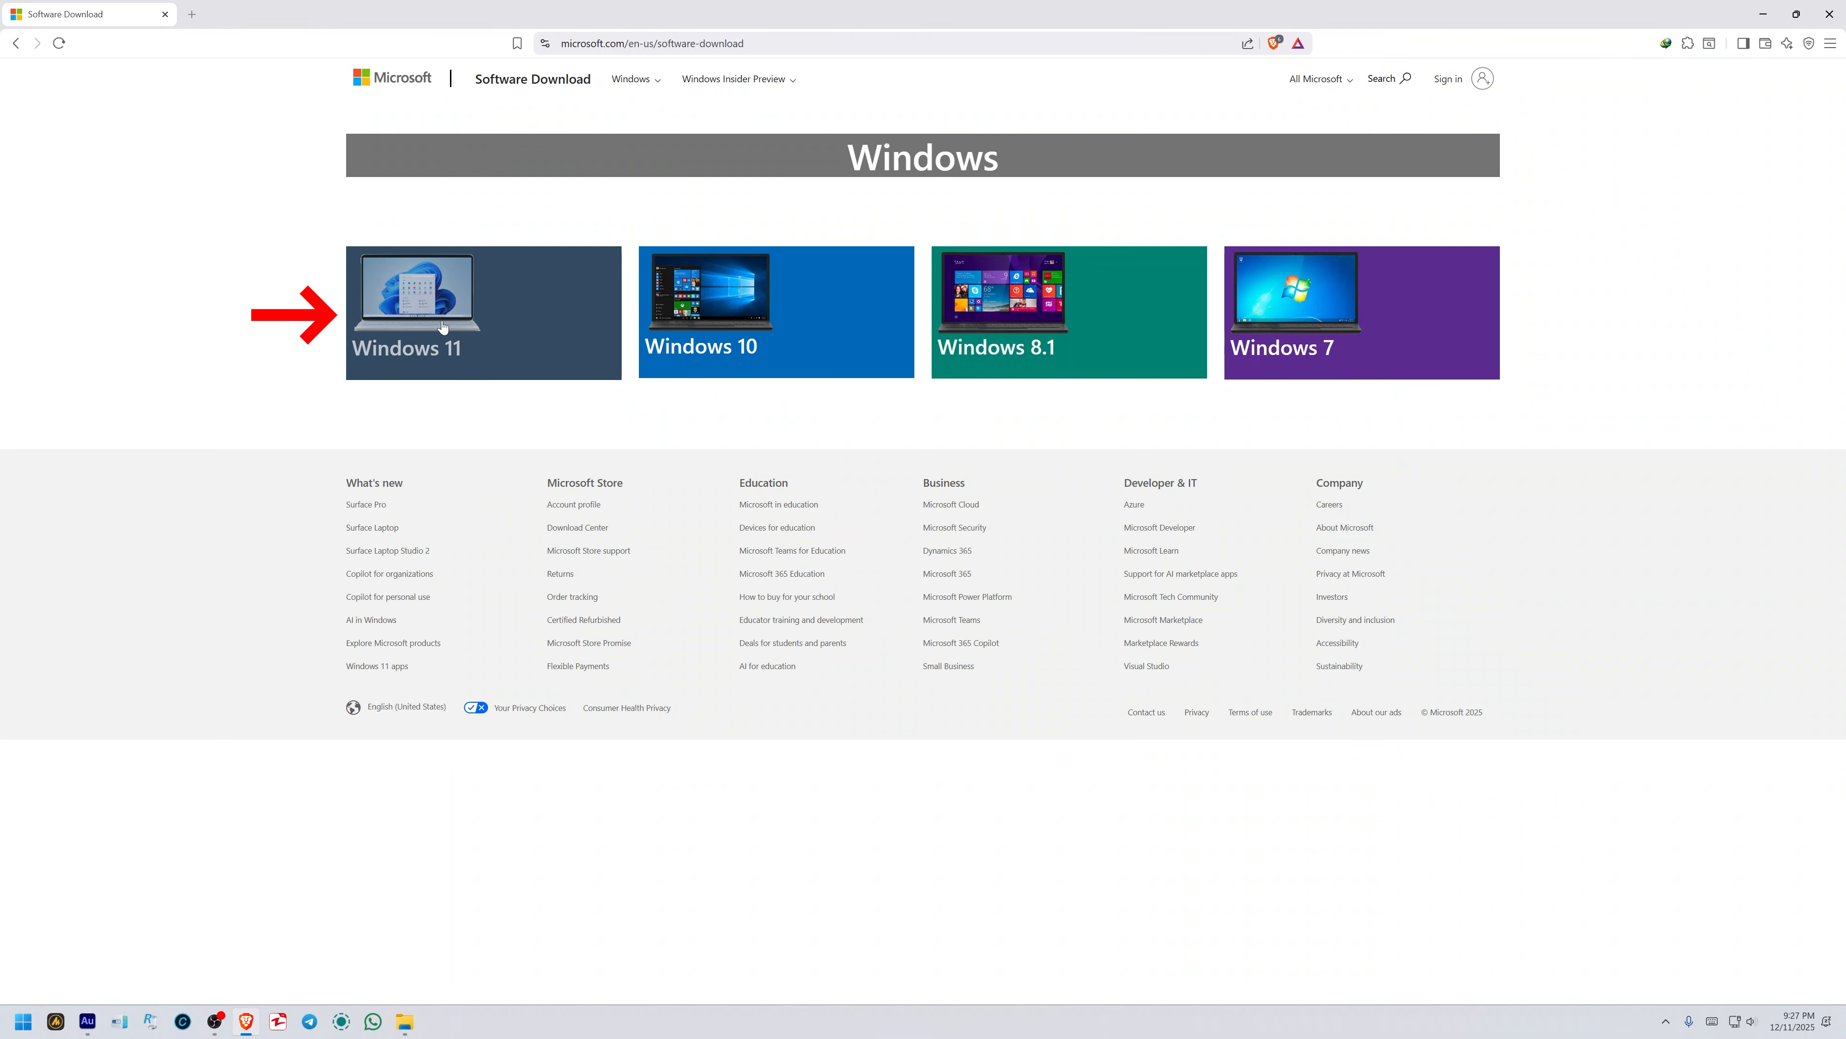
pyautogui.click(501, 327)
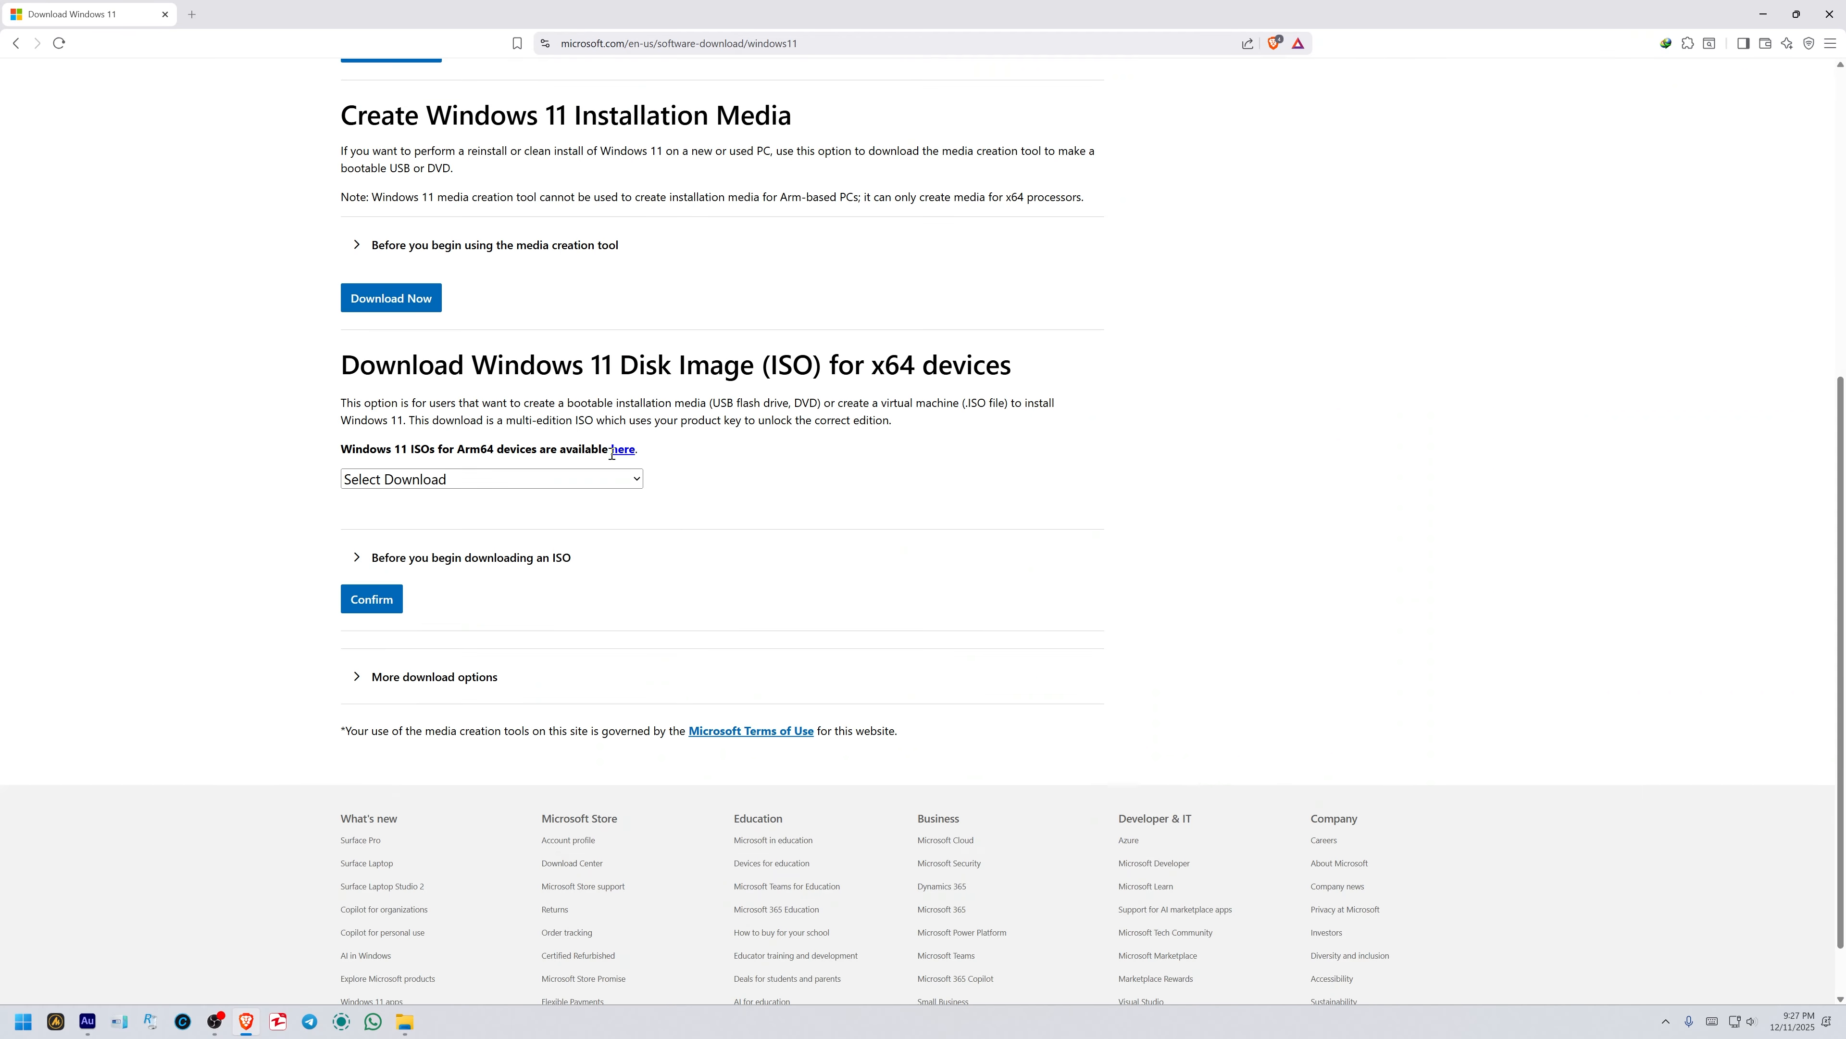
# Request the Windows 11 (multi-edition ISO for x64 devices) download with English (United States) as the product language.
pyautogui.click(410, 479)
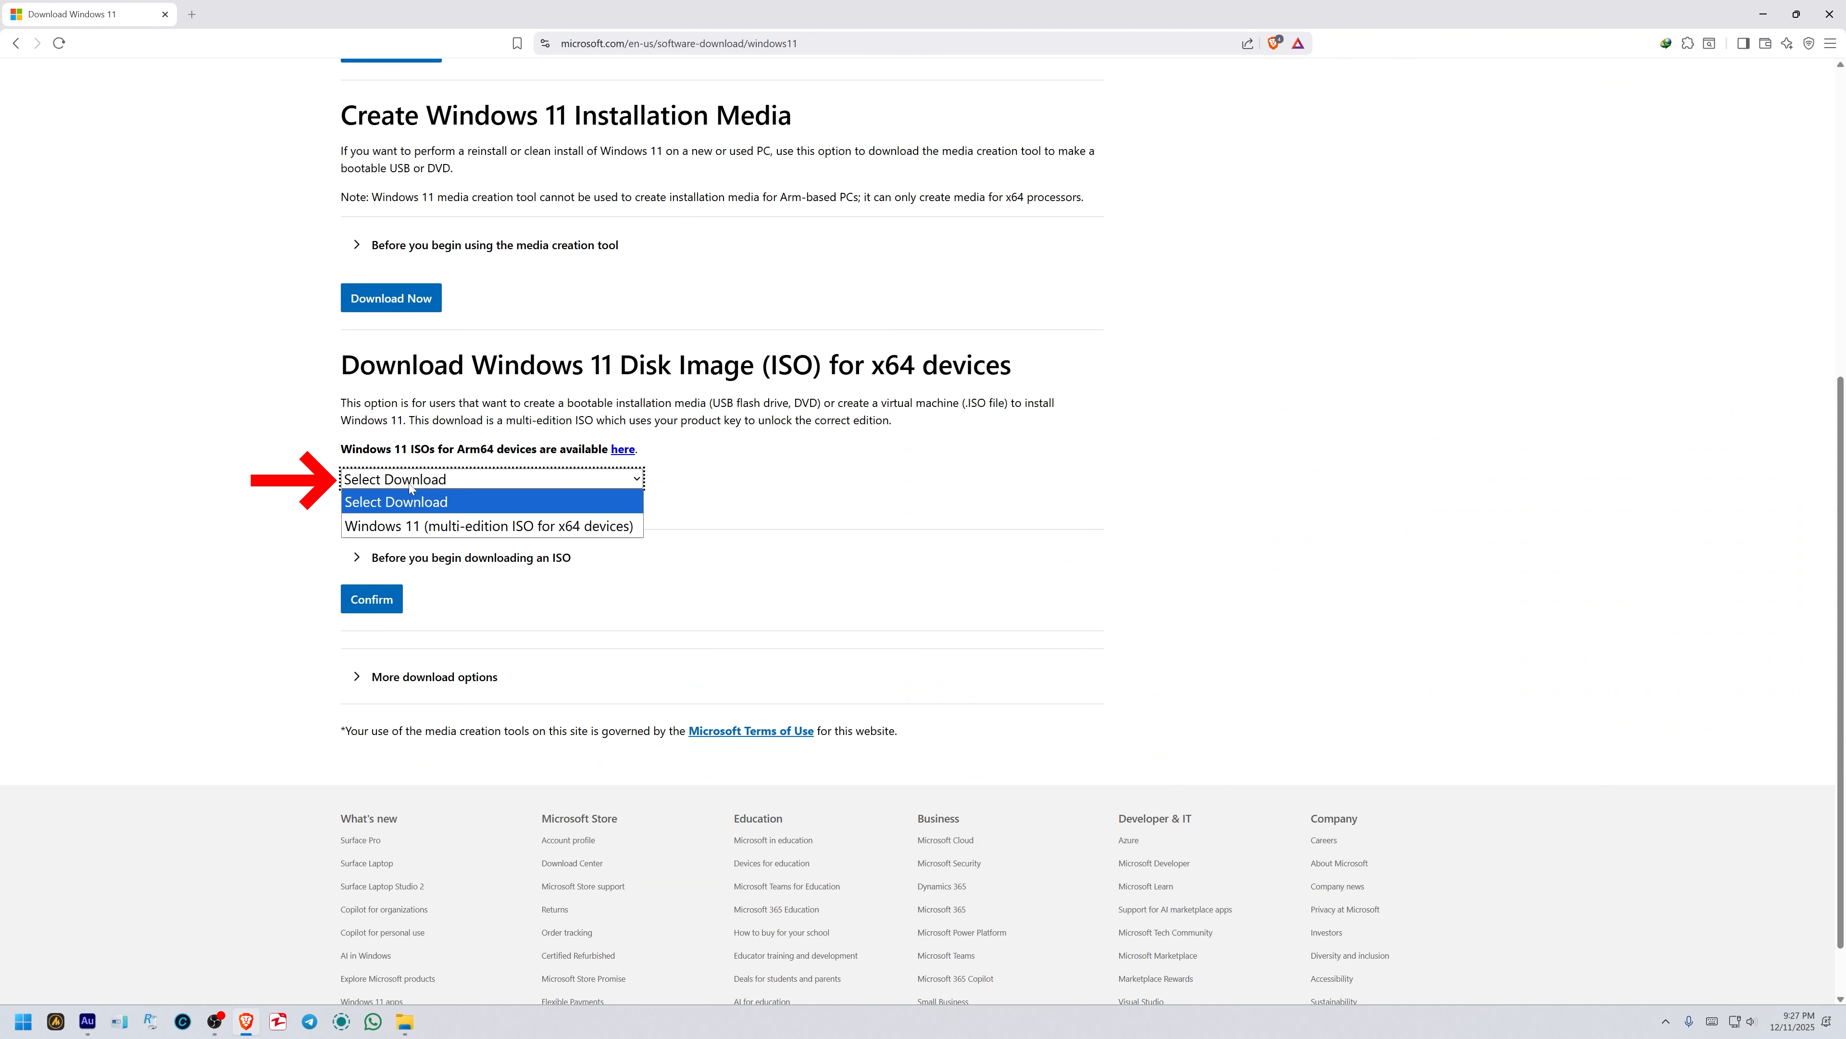
pyautogui.click(366, 535)
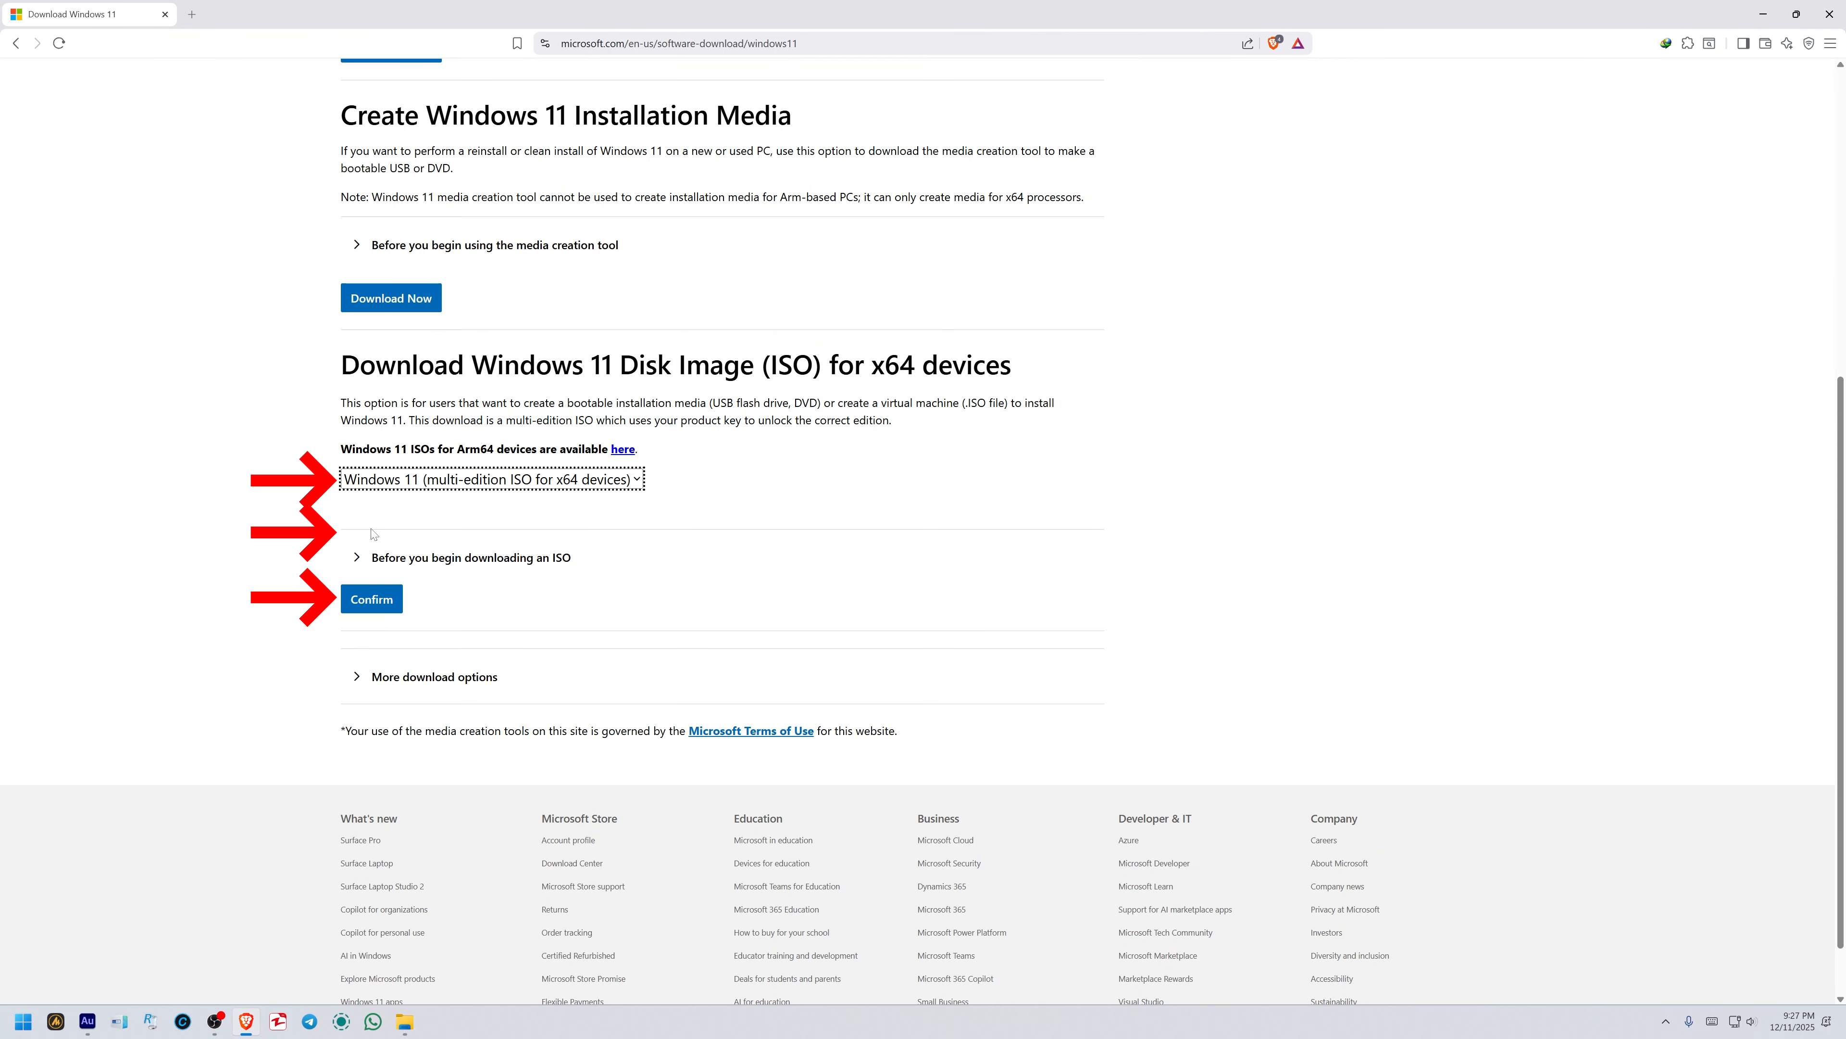
pyautogui.click(384, 602)
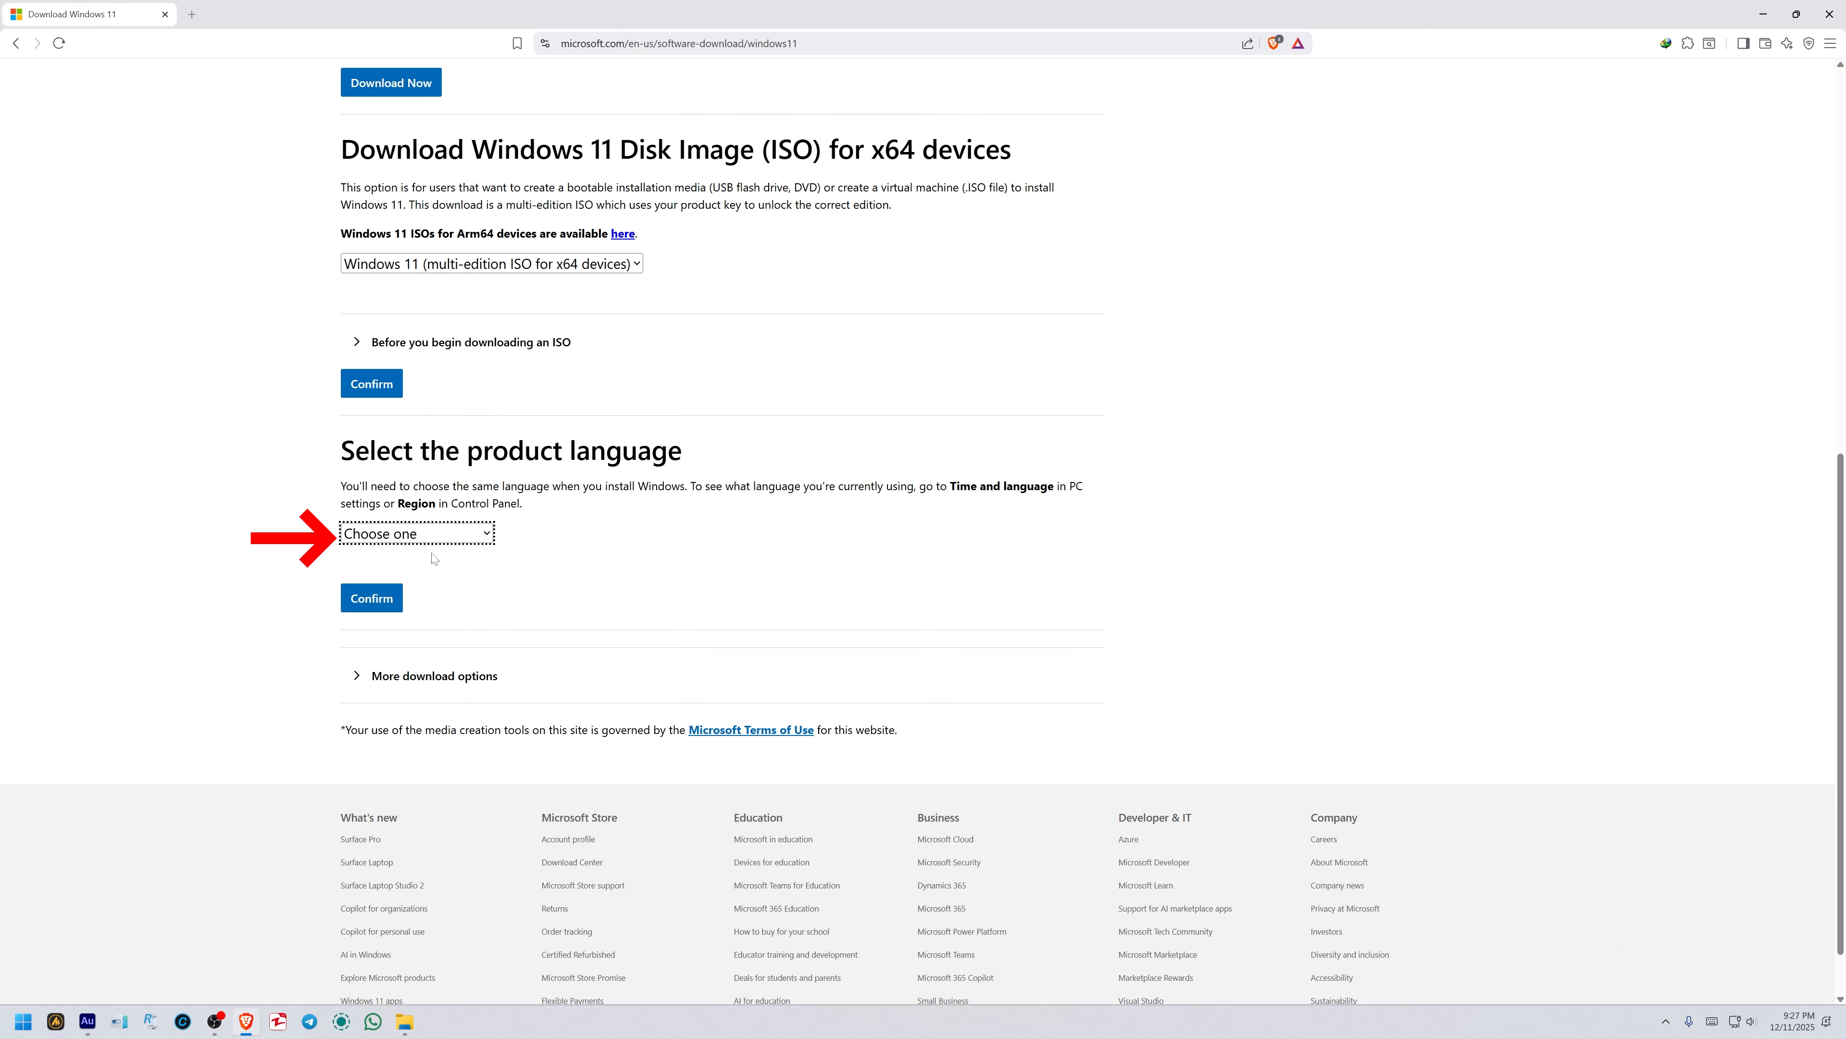
pyautogui.click(419, 534)
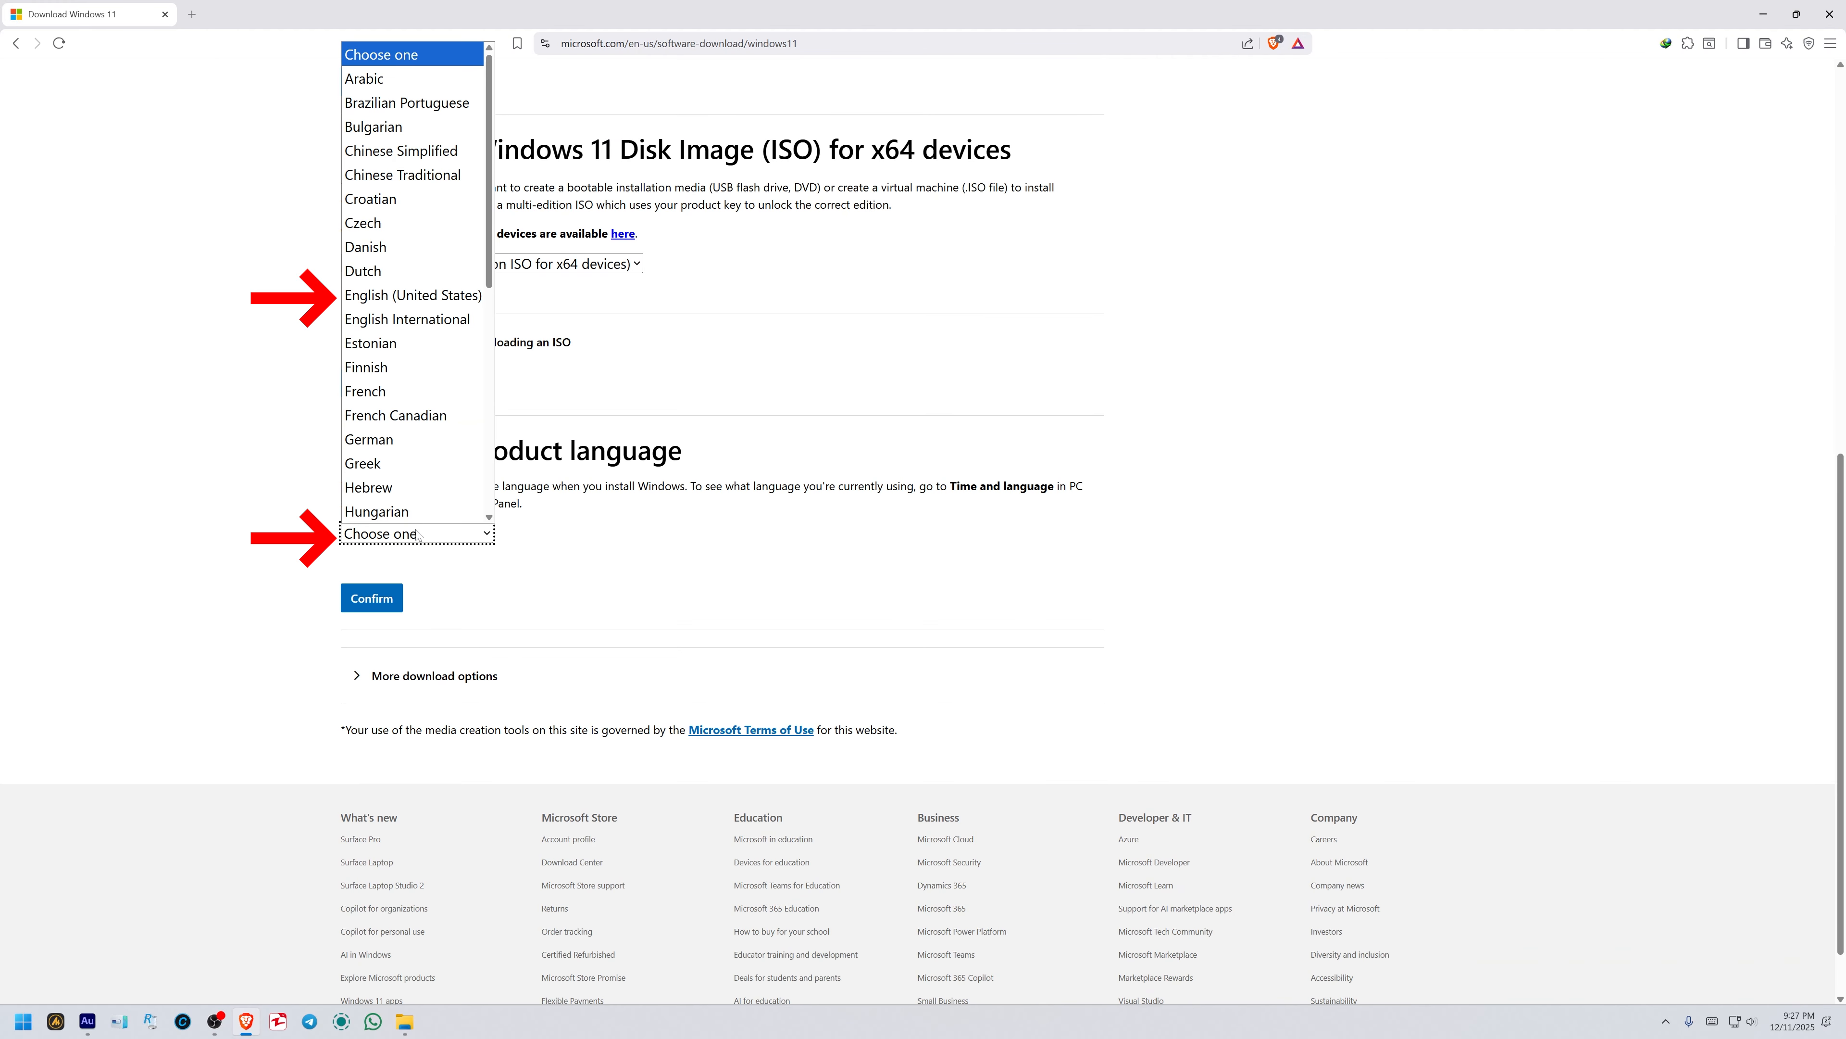
pyautogui.click(397, 298)
pyautogui.click(372, 600)
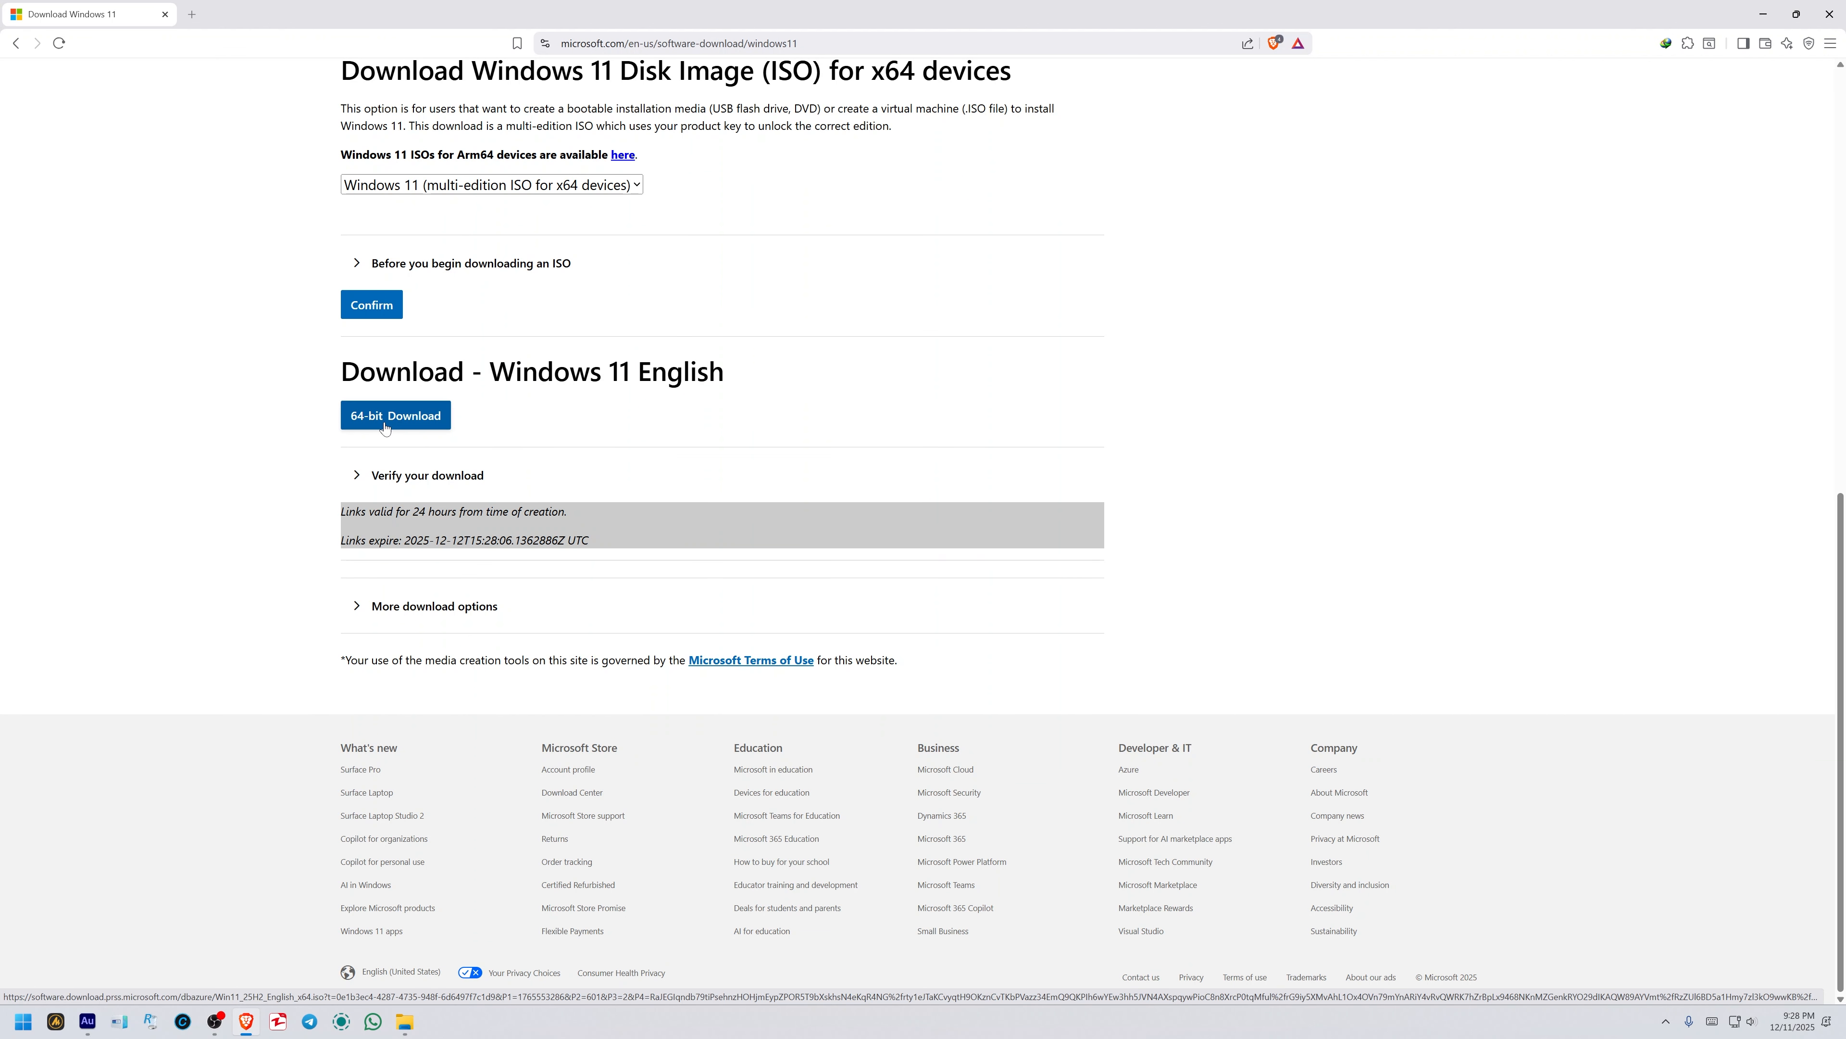
# Start the 64-bit Windows 11 English ISO download, then pause and cancel it.
pyautogui.click(385, 428)
pyautogui.click(948, 569)
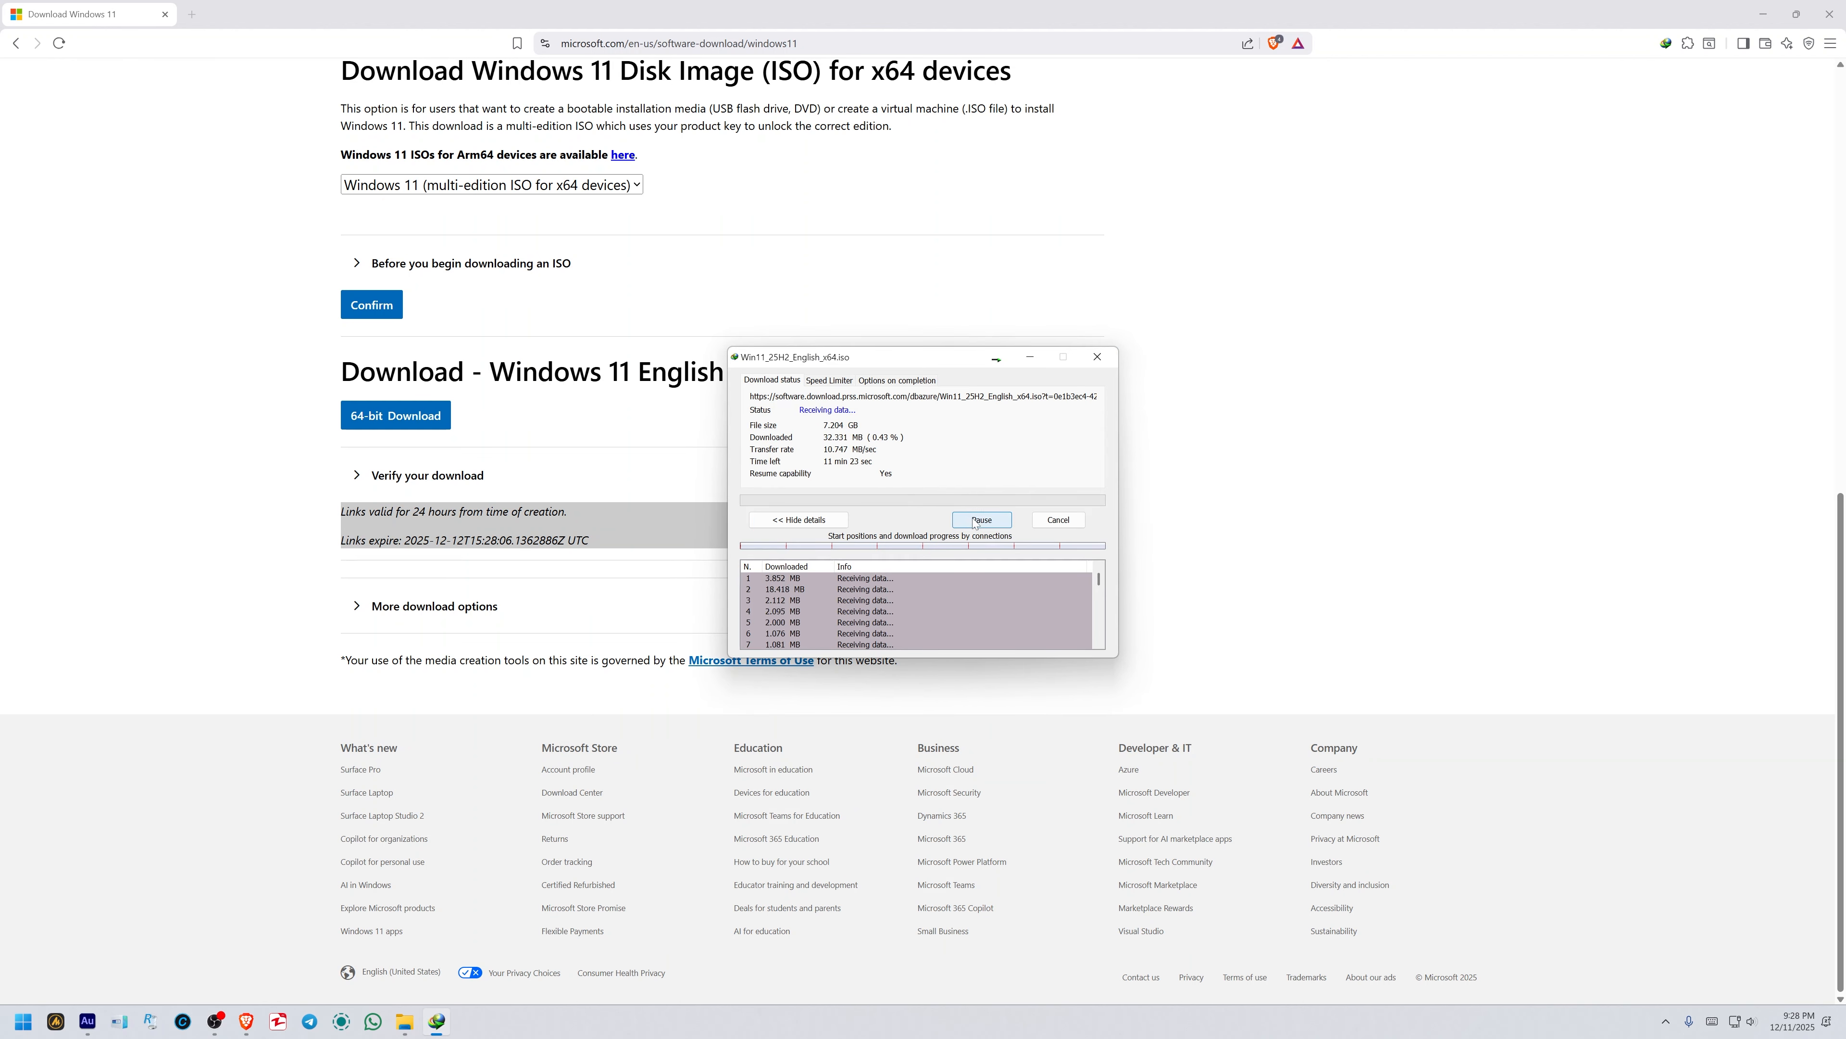
pyautogui.click(976, 520)
pyautogui.click(1058, 520)
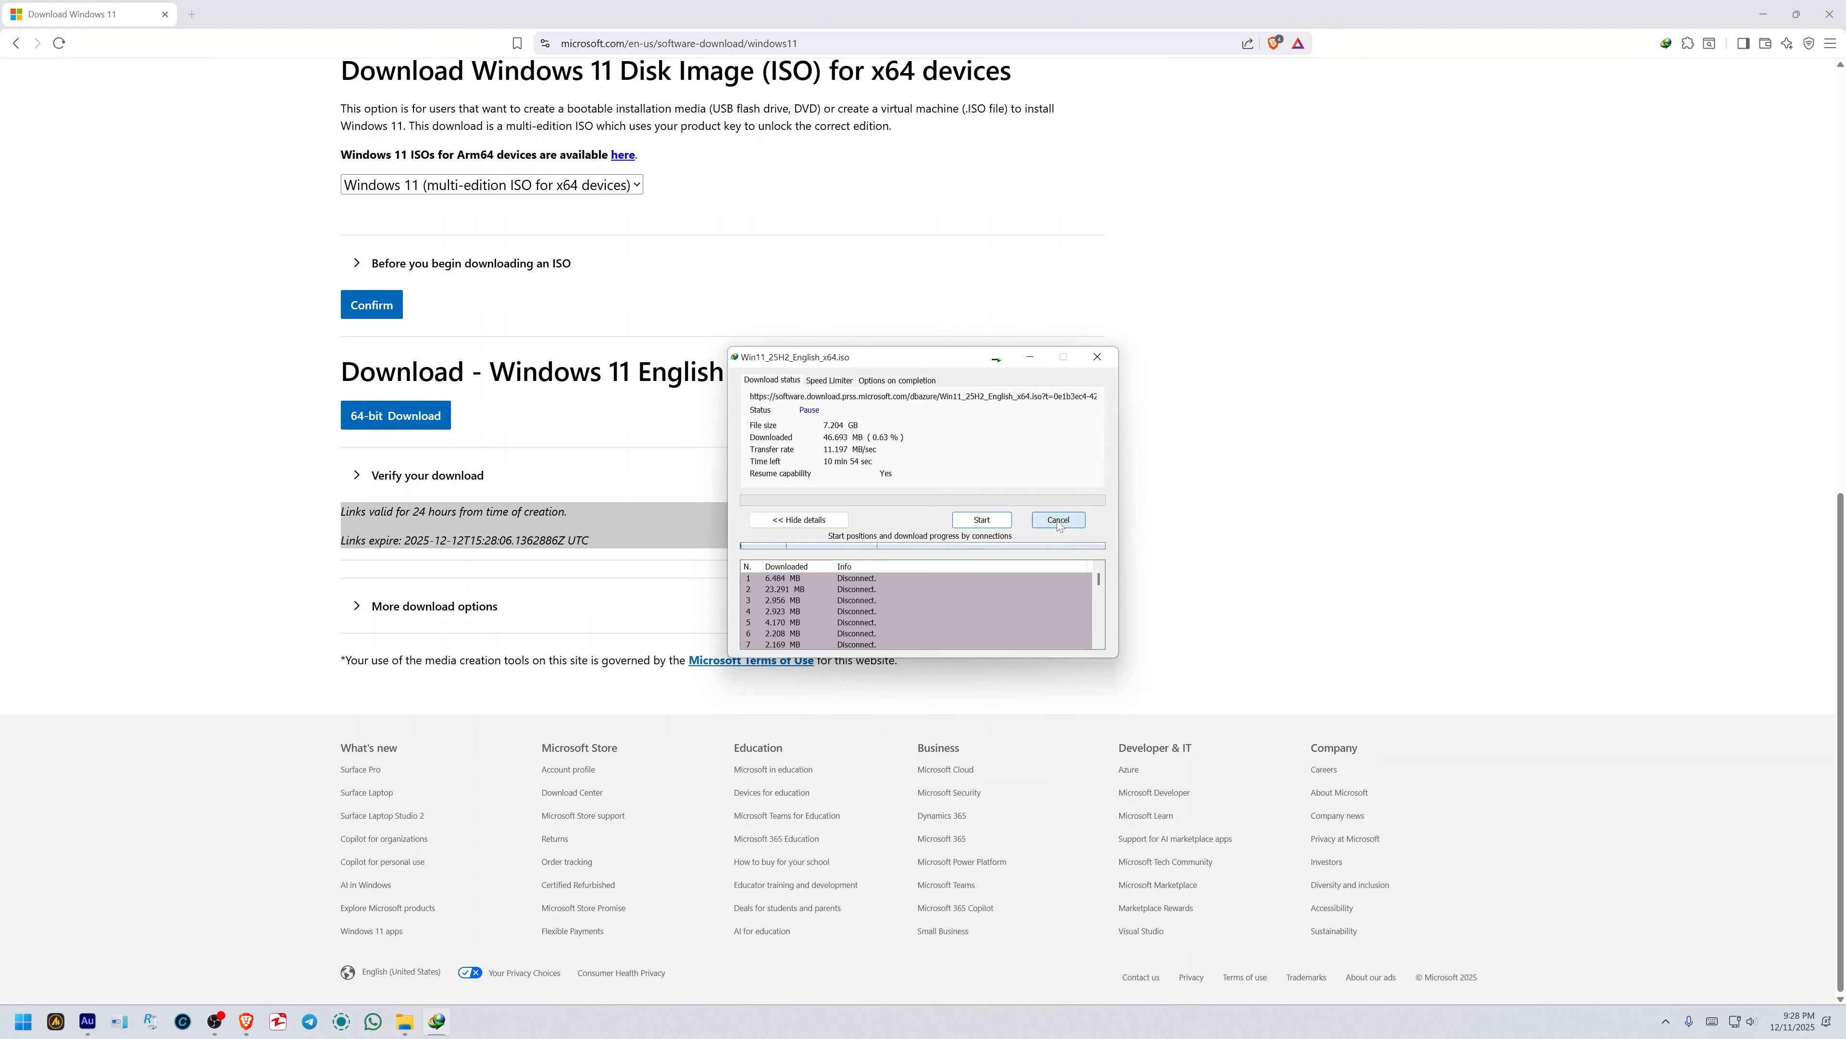
# Search the web for "rirobin" in a new tab.
pyautogui.click(192, 15)
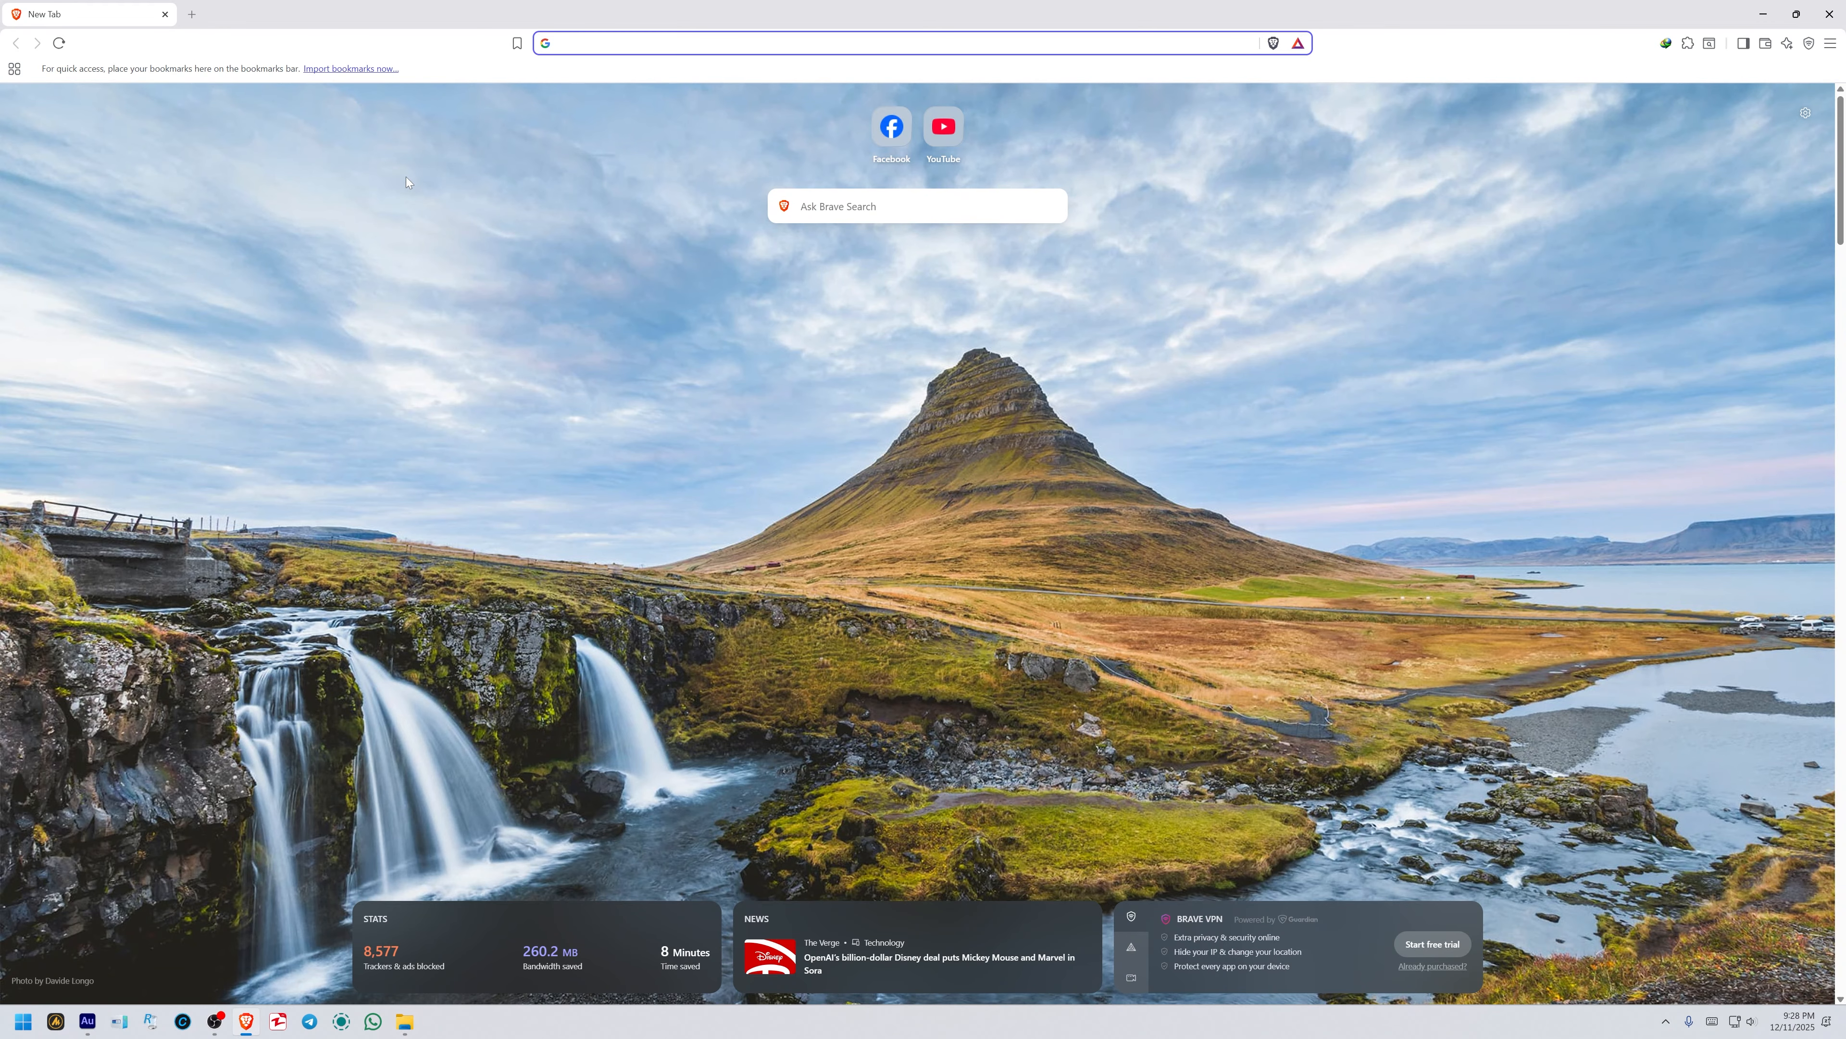
pyautogui.write('rirobin')
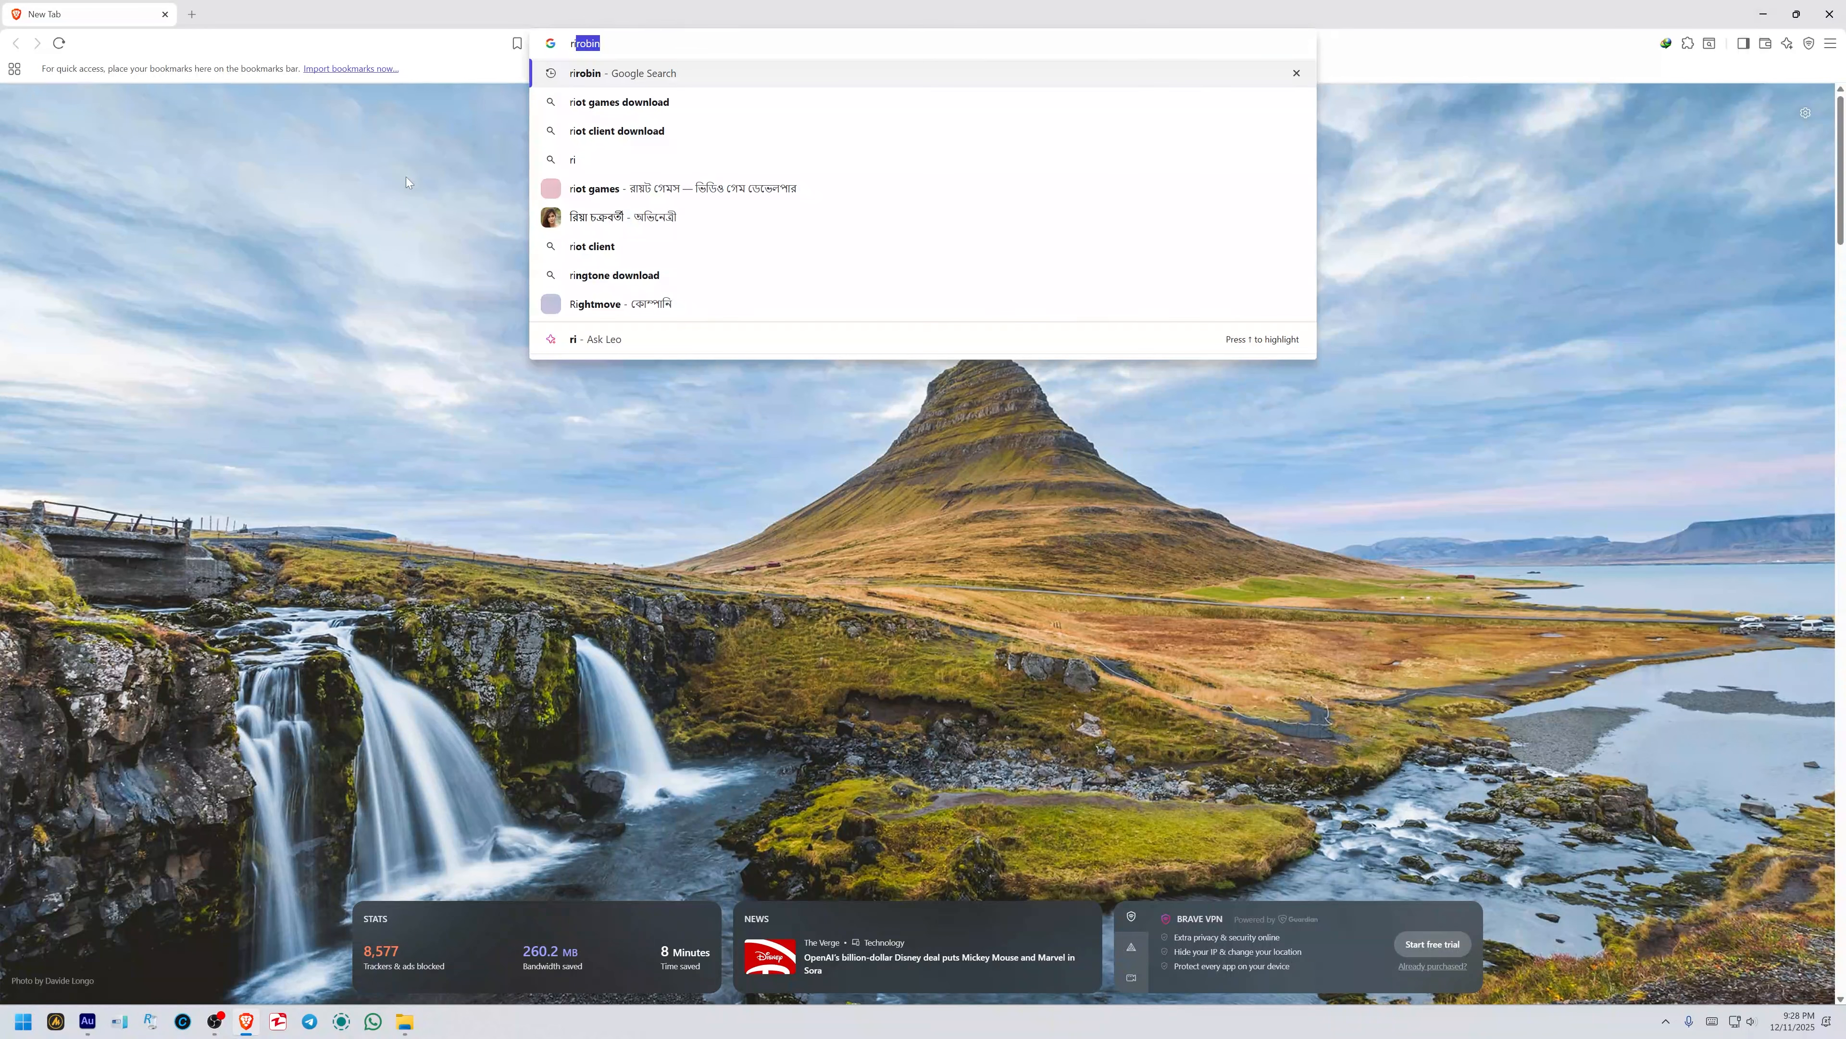
pyautogui.press('Return')
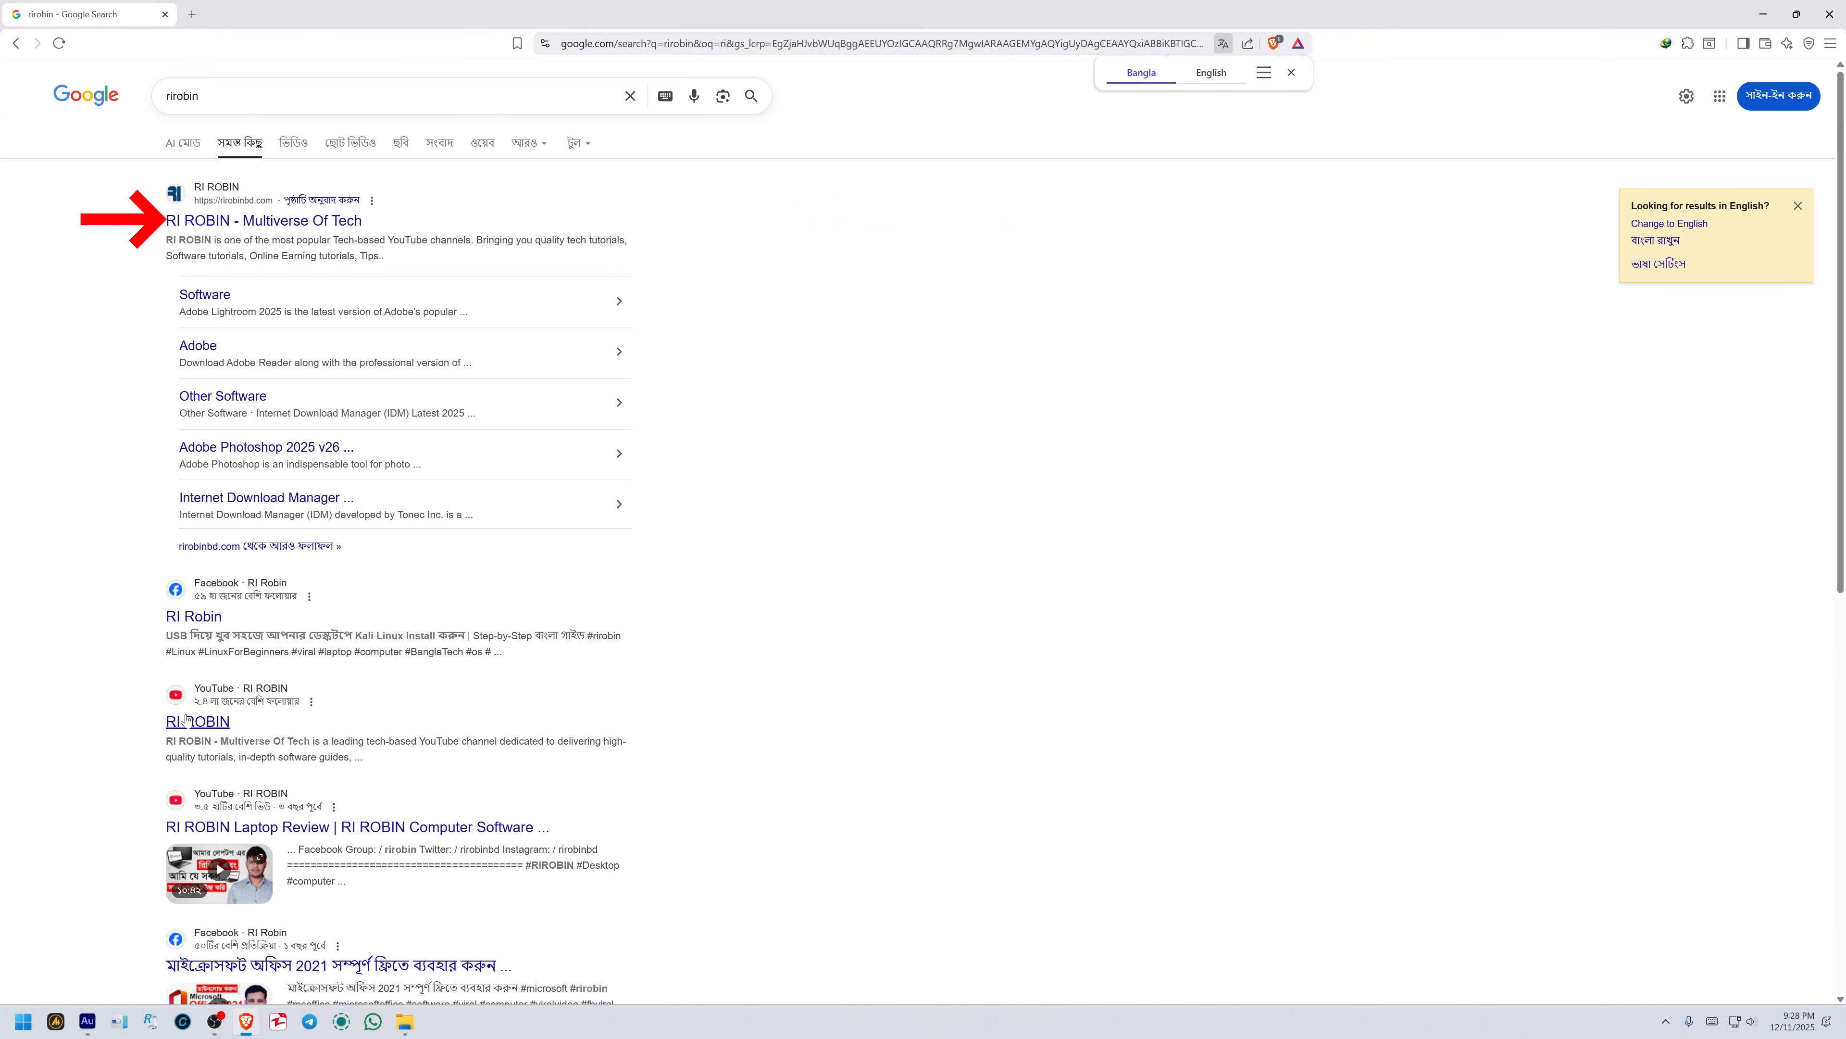
# Replace the web search with "rufus" and open the official Rufus website.
pyautogui.click(443, 99)
pyautogui.hotkey('ctrl', 'a')
pyautogui.press('BackSpace')
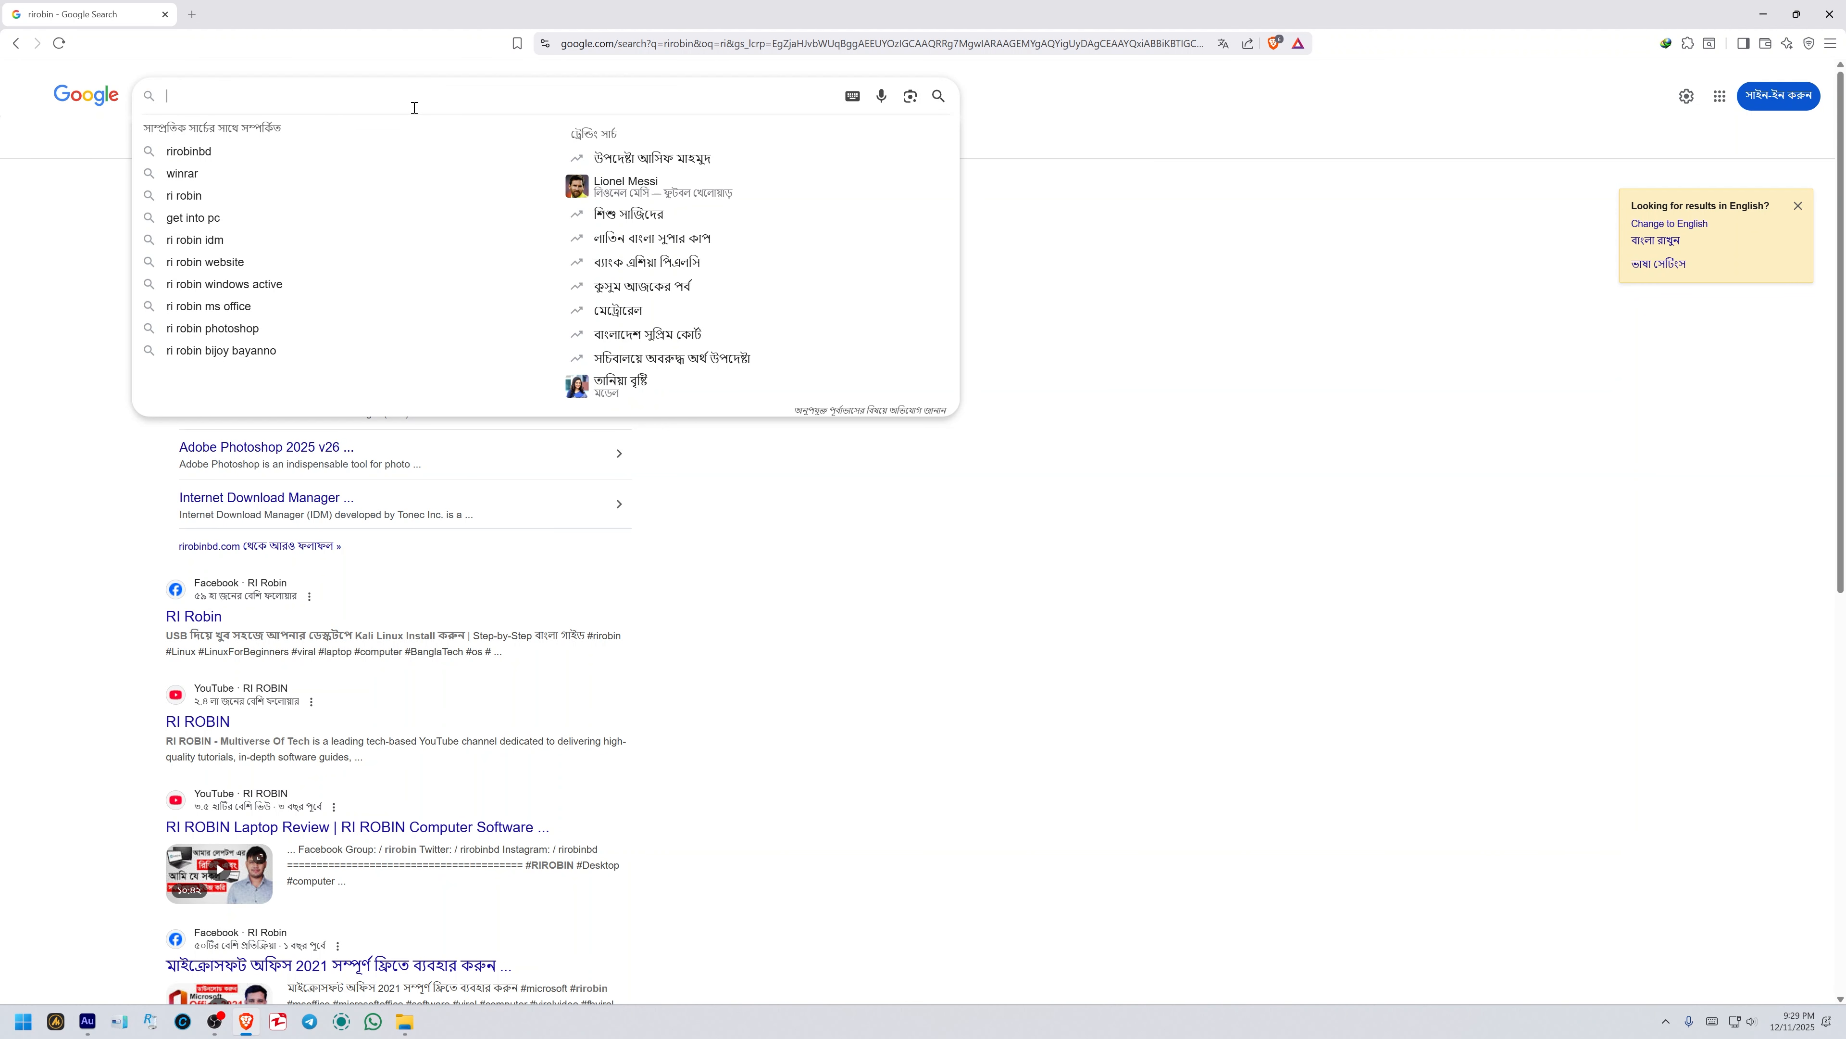
pyautogui.write('rufus')
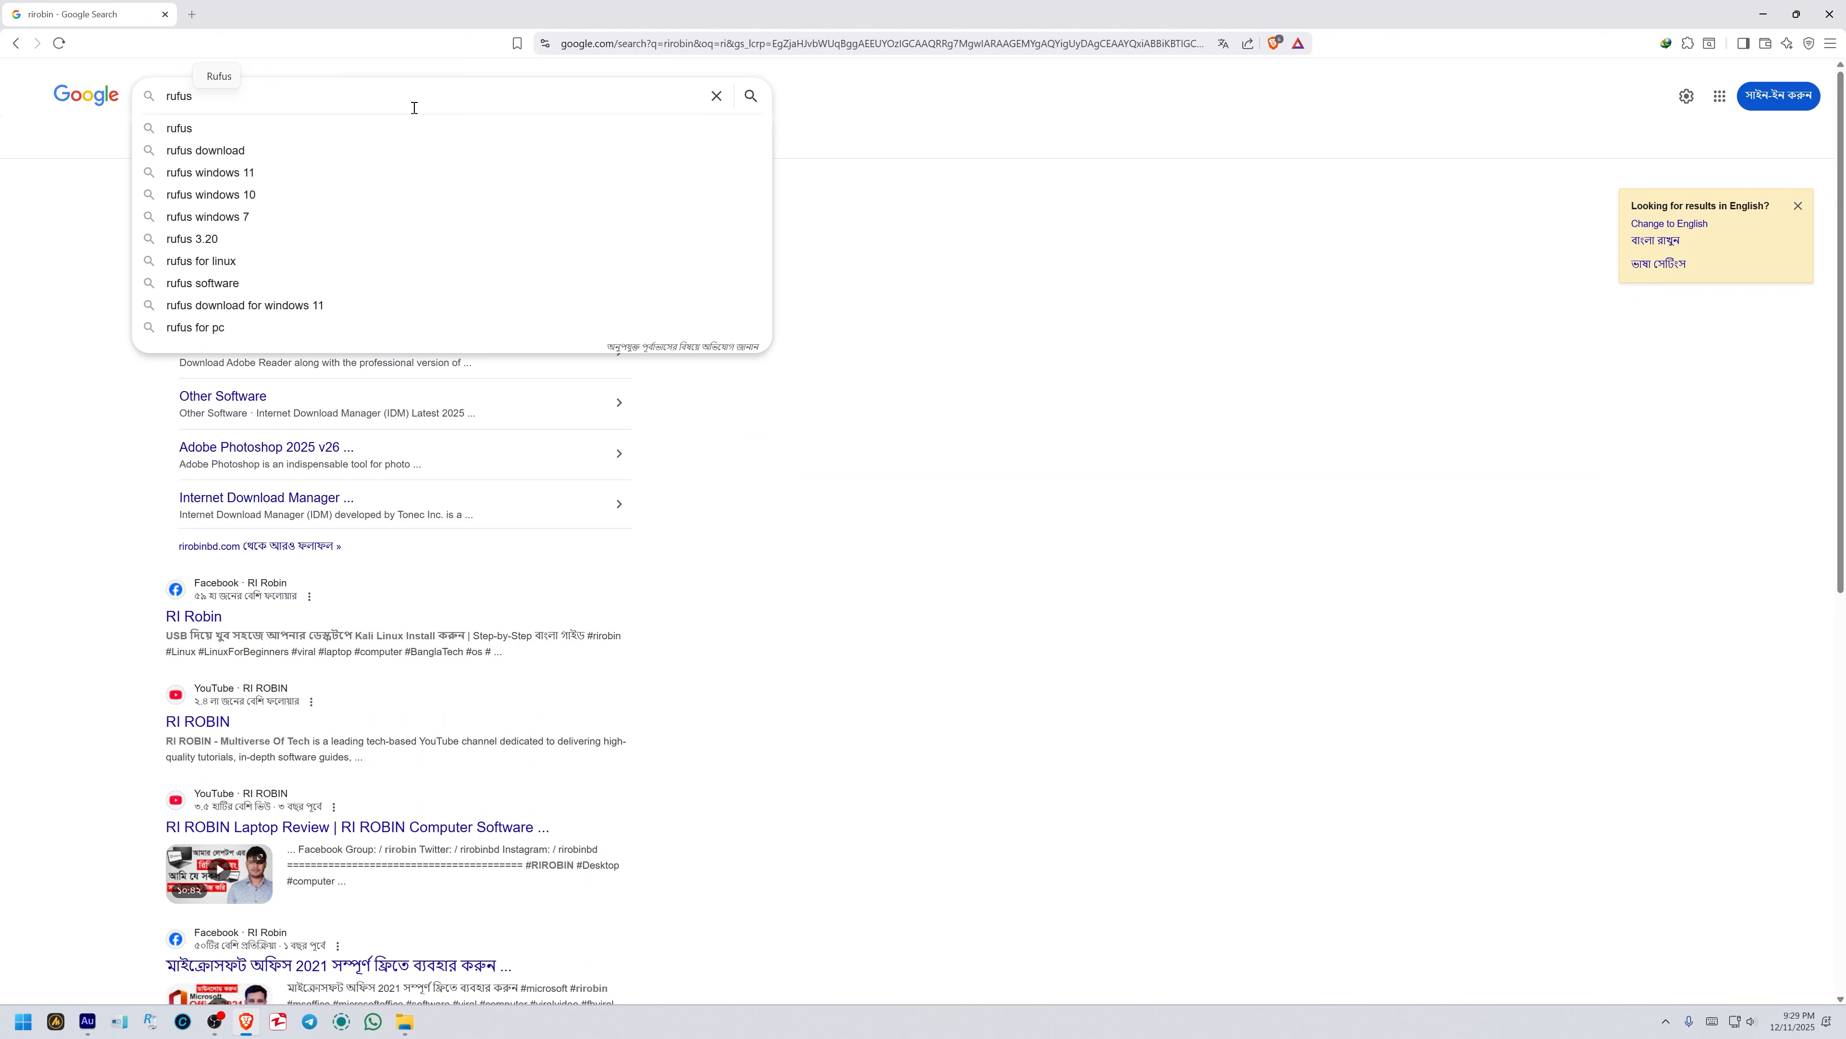
pyautogui.press('Return')
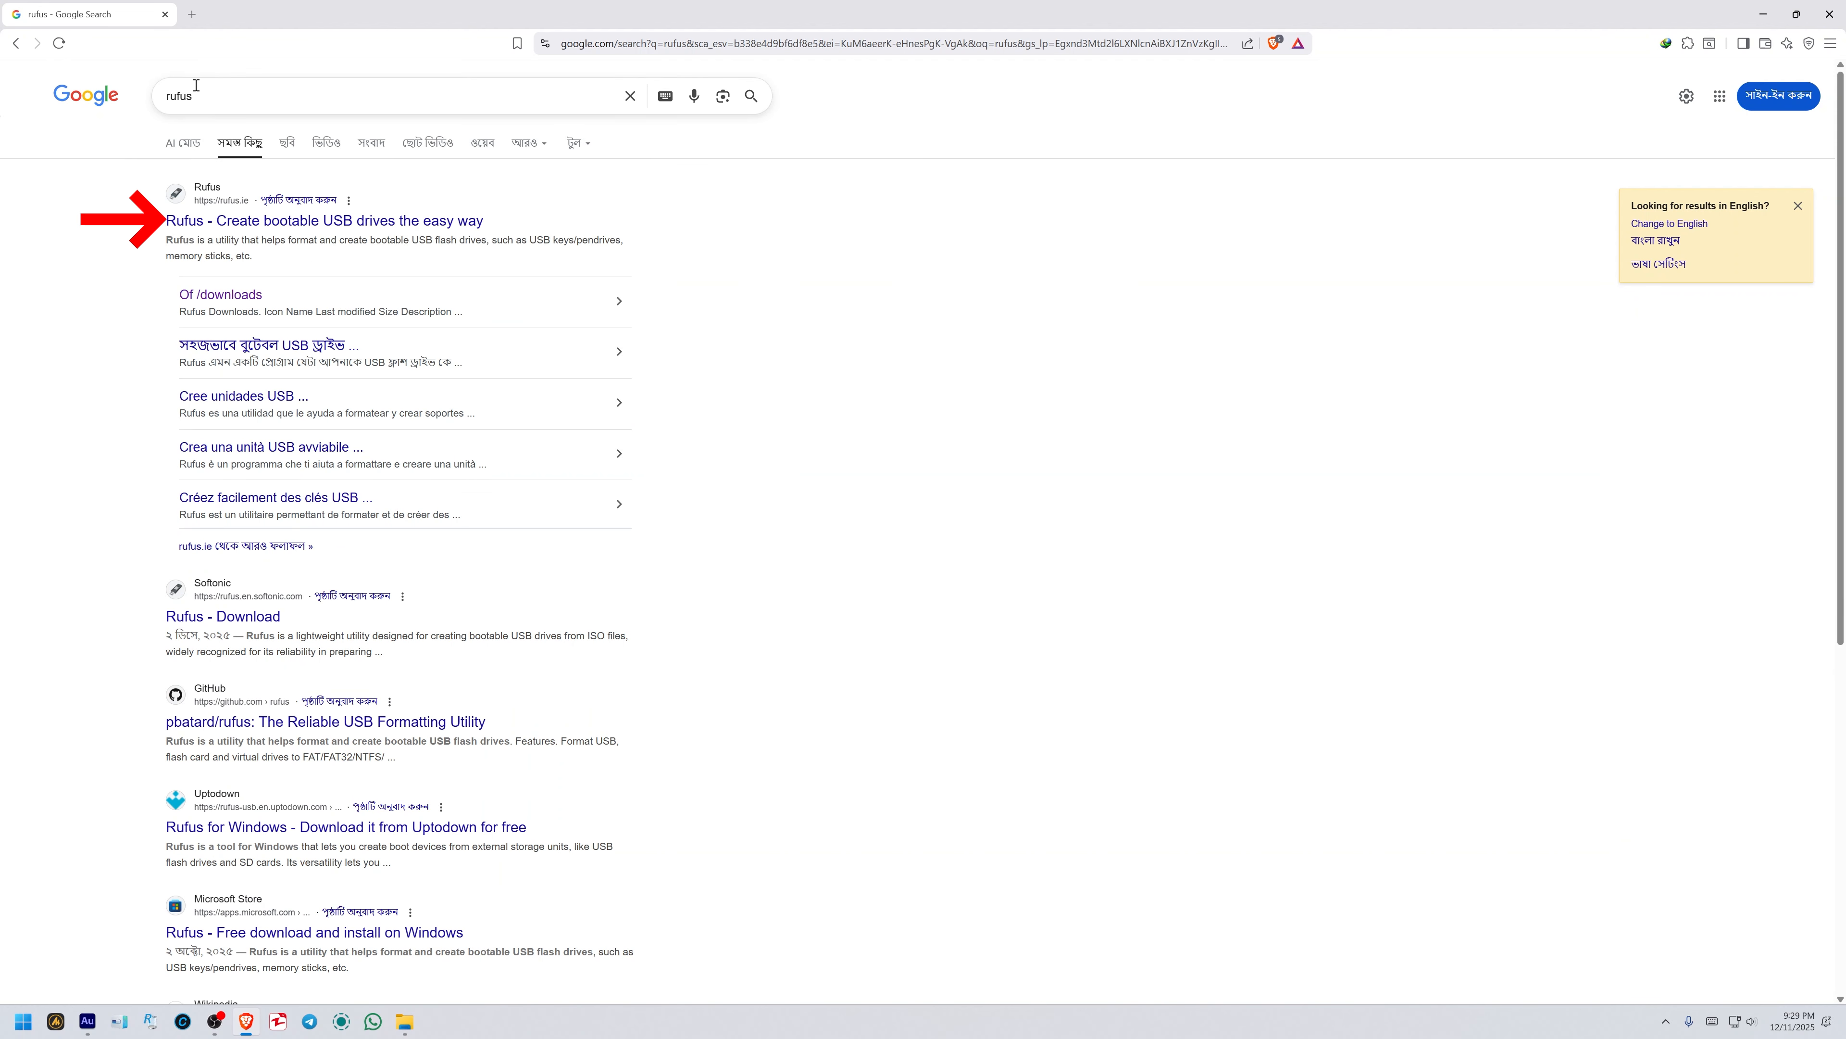
pyautogui.click(220, 222)
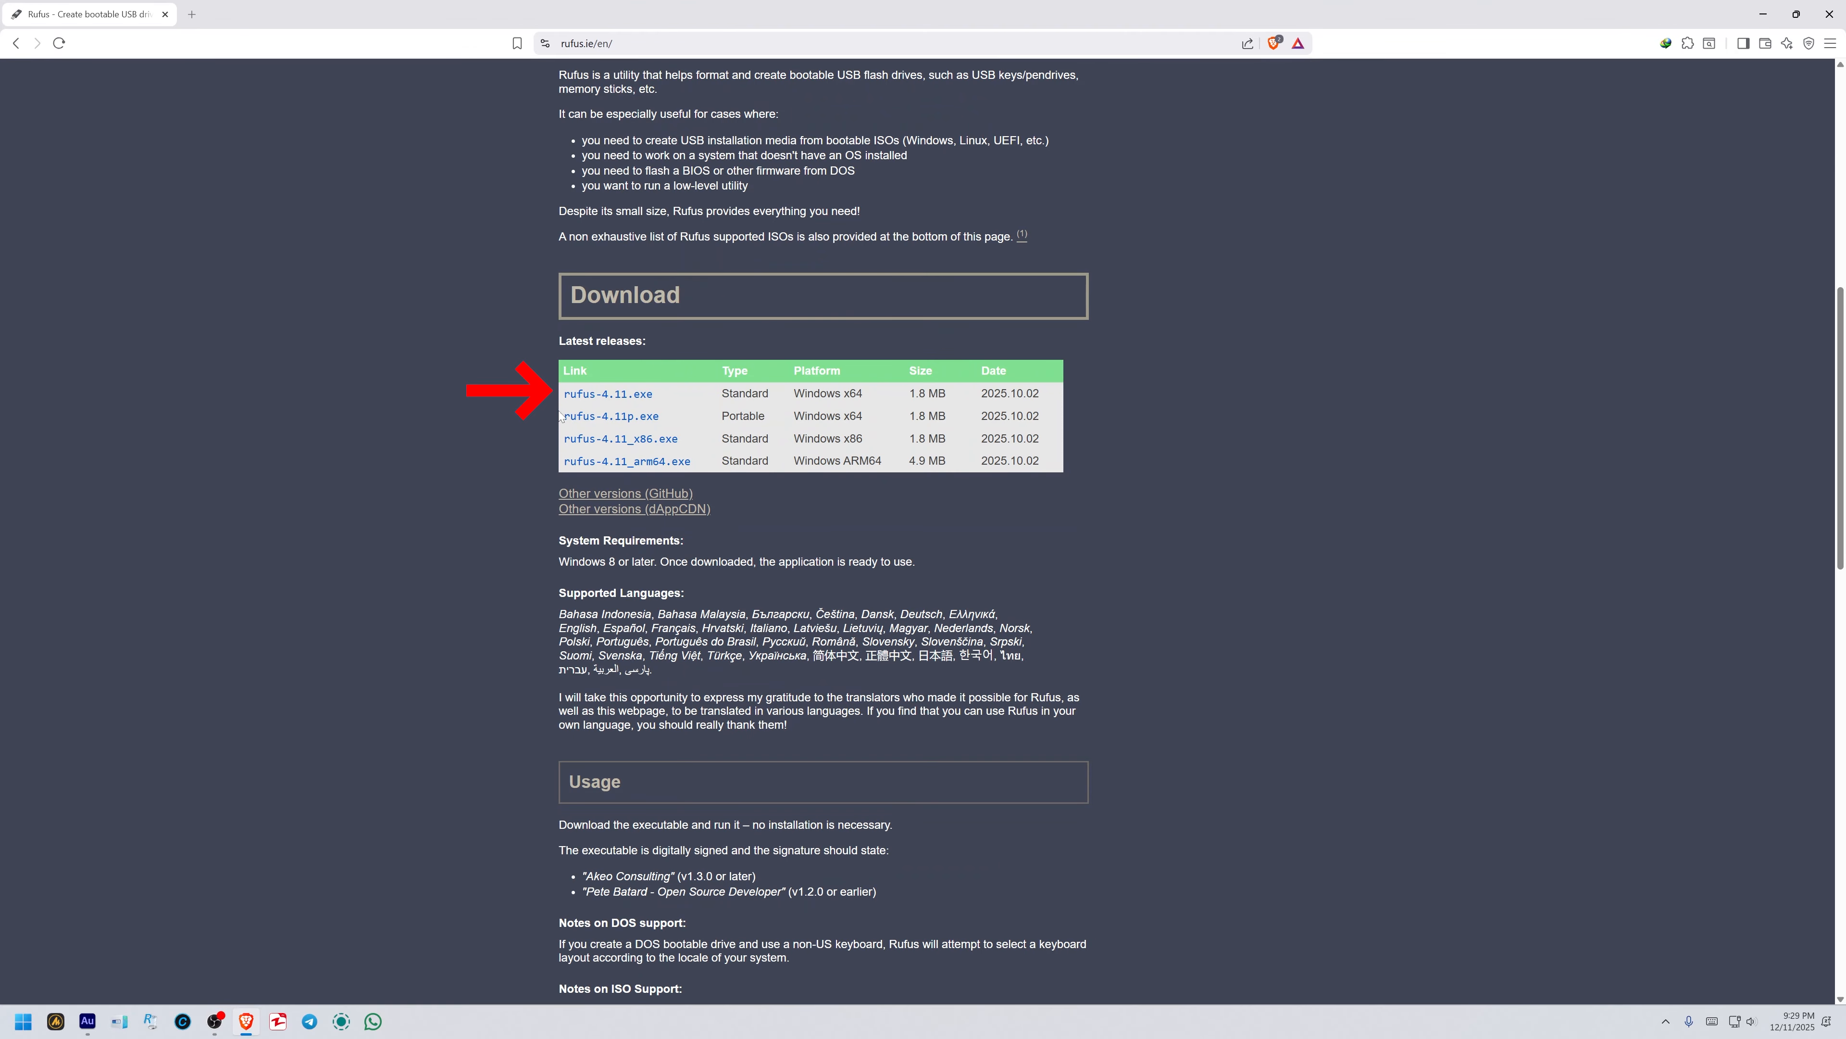
# Download the standard Windows x64 release rufus-4.11.exe and close the browser.
pyautogui.click(601, 400)
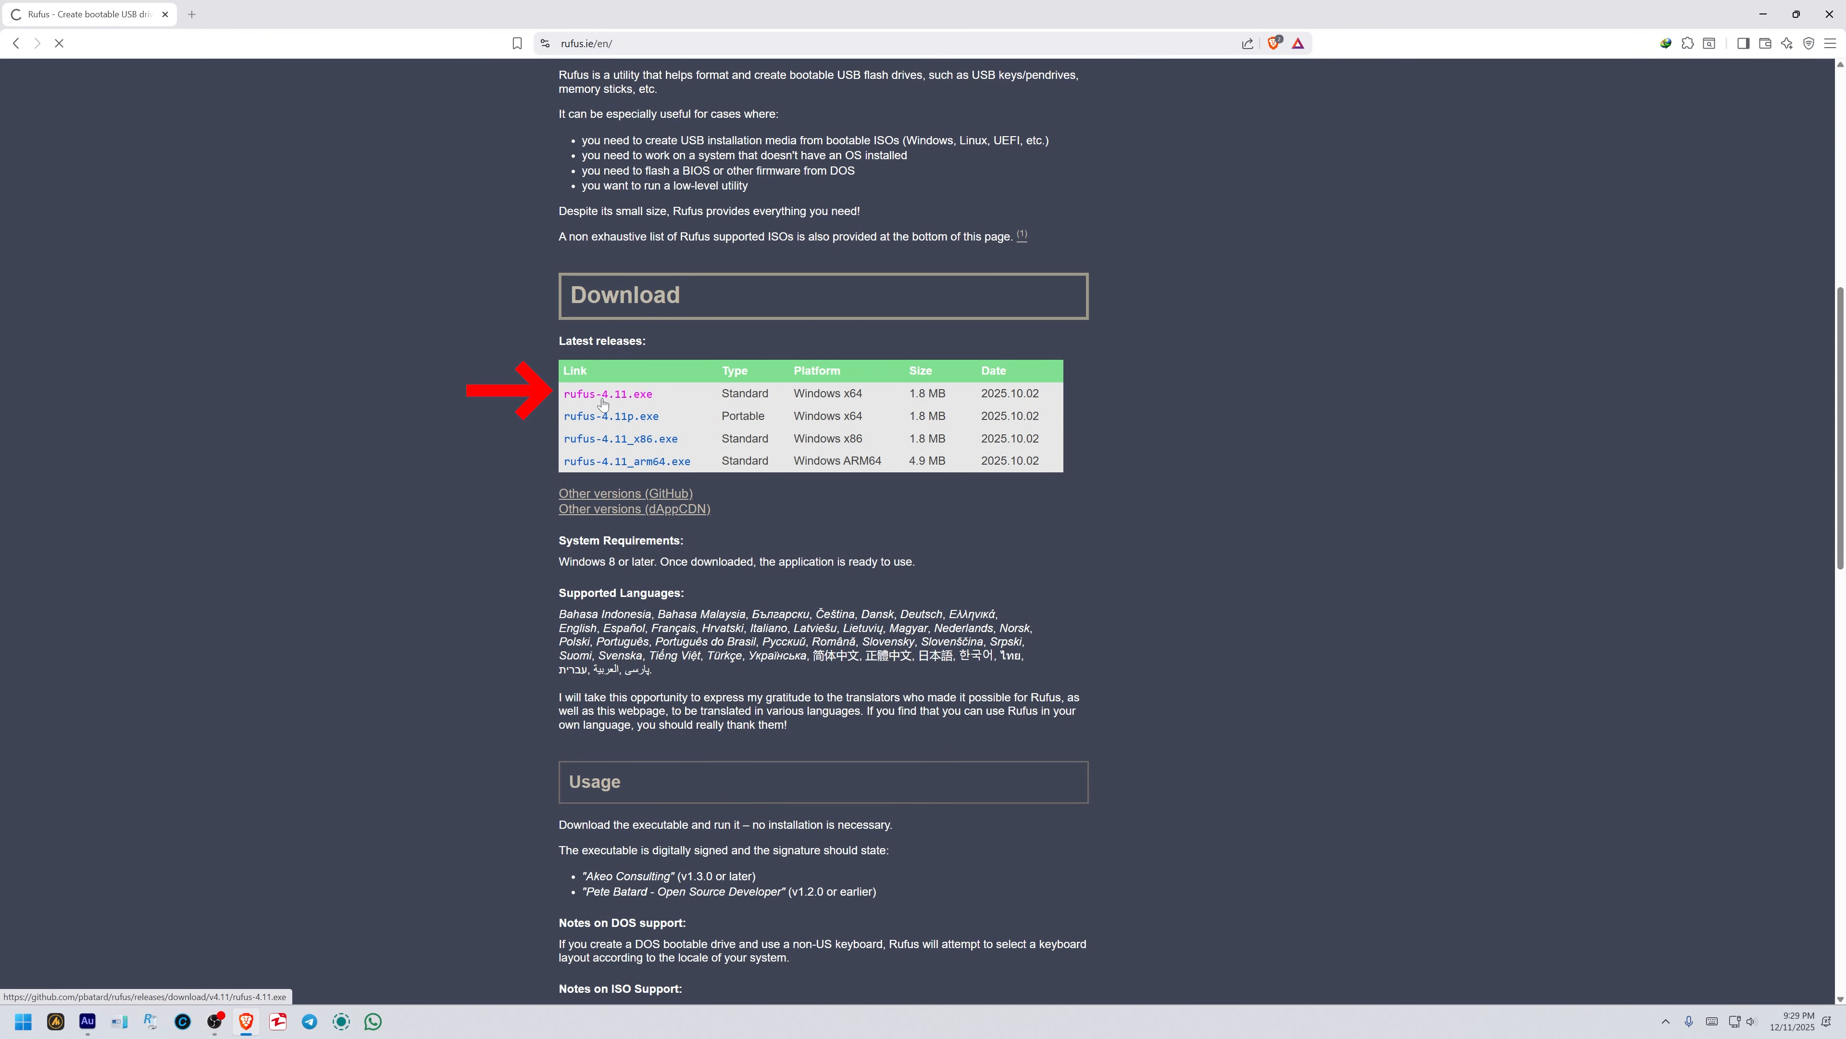
pyautogui.moveTo(888, 432); pyautogui.dragTo(923, 399)
pyautogui.click(949, 535)
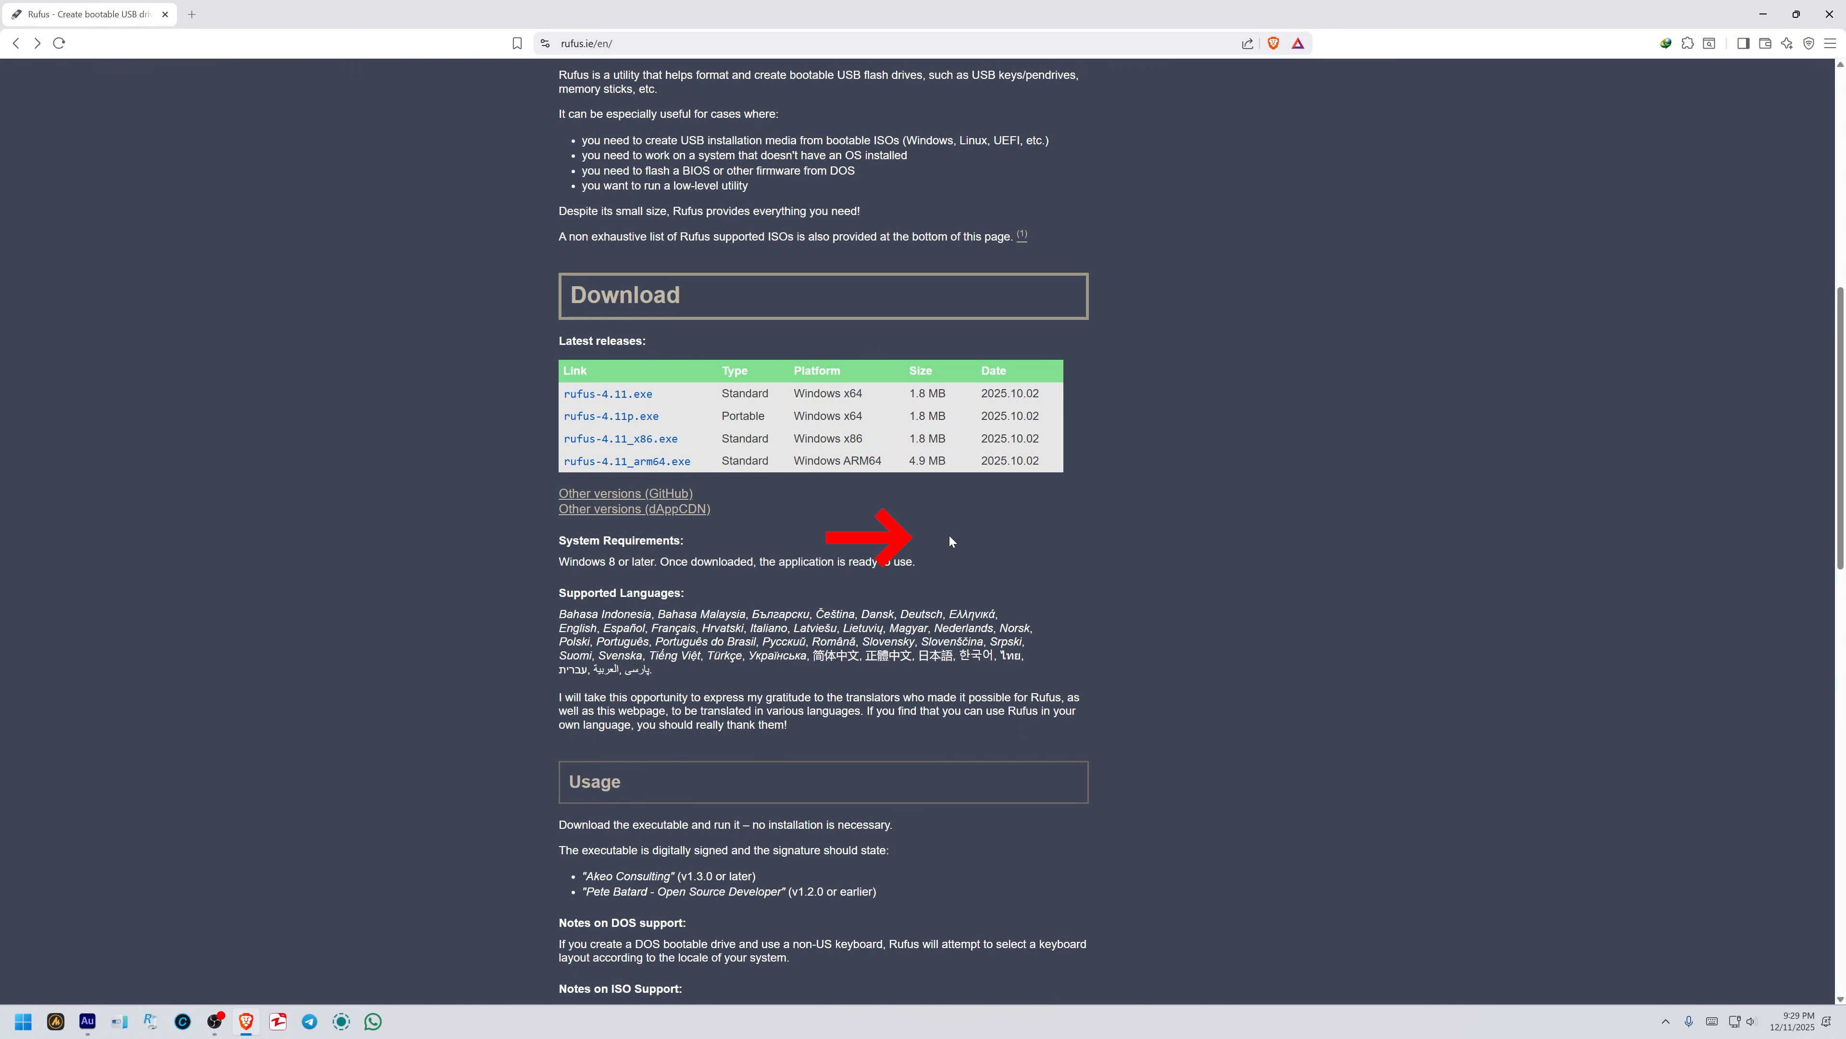
pyautogui.click(1829, 14)
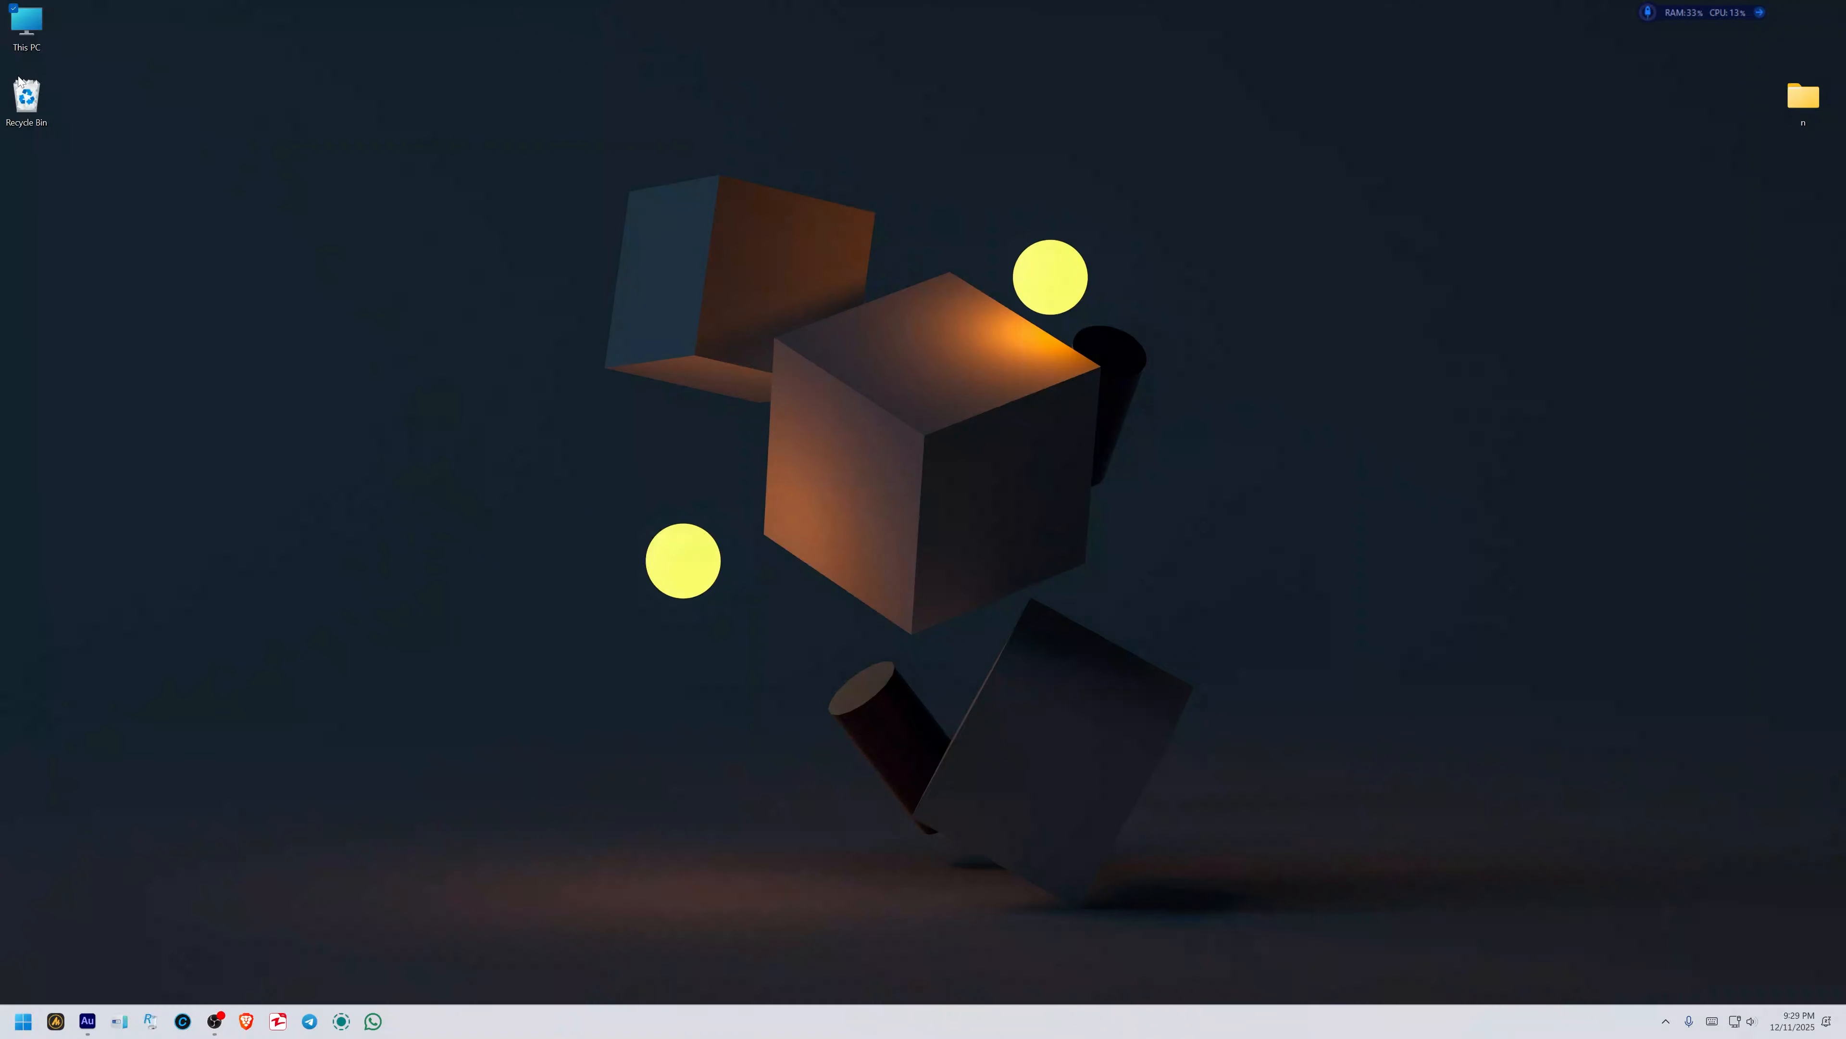
# Go to the Programs folder inside Downloads in File Explorer and run rufus-4.11.exe.
pyautogui.doubleClick(23, 40)
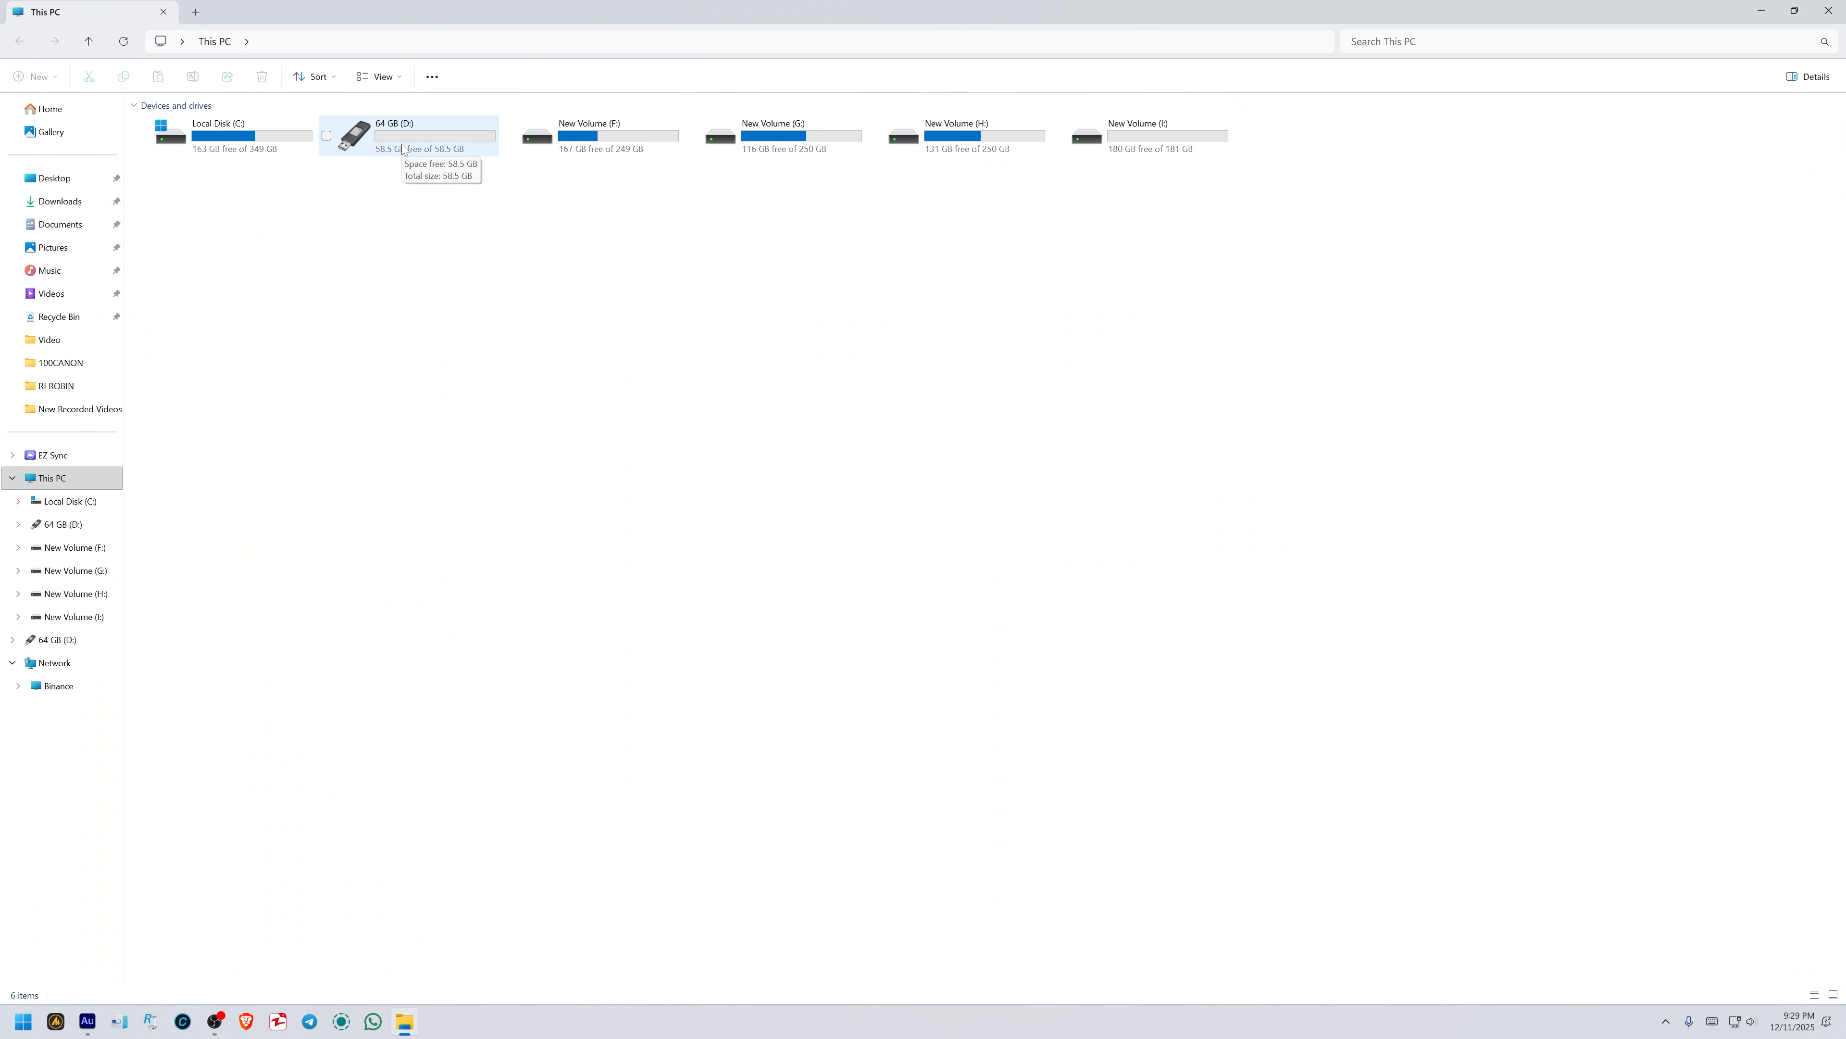
pyautogui.click(60, 201)
pyautogui.click(331, 129)
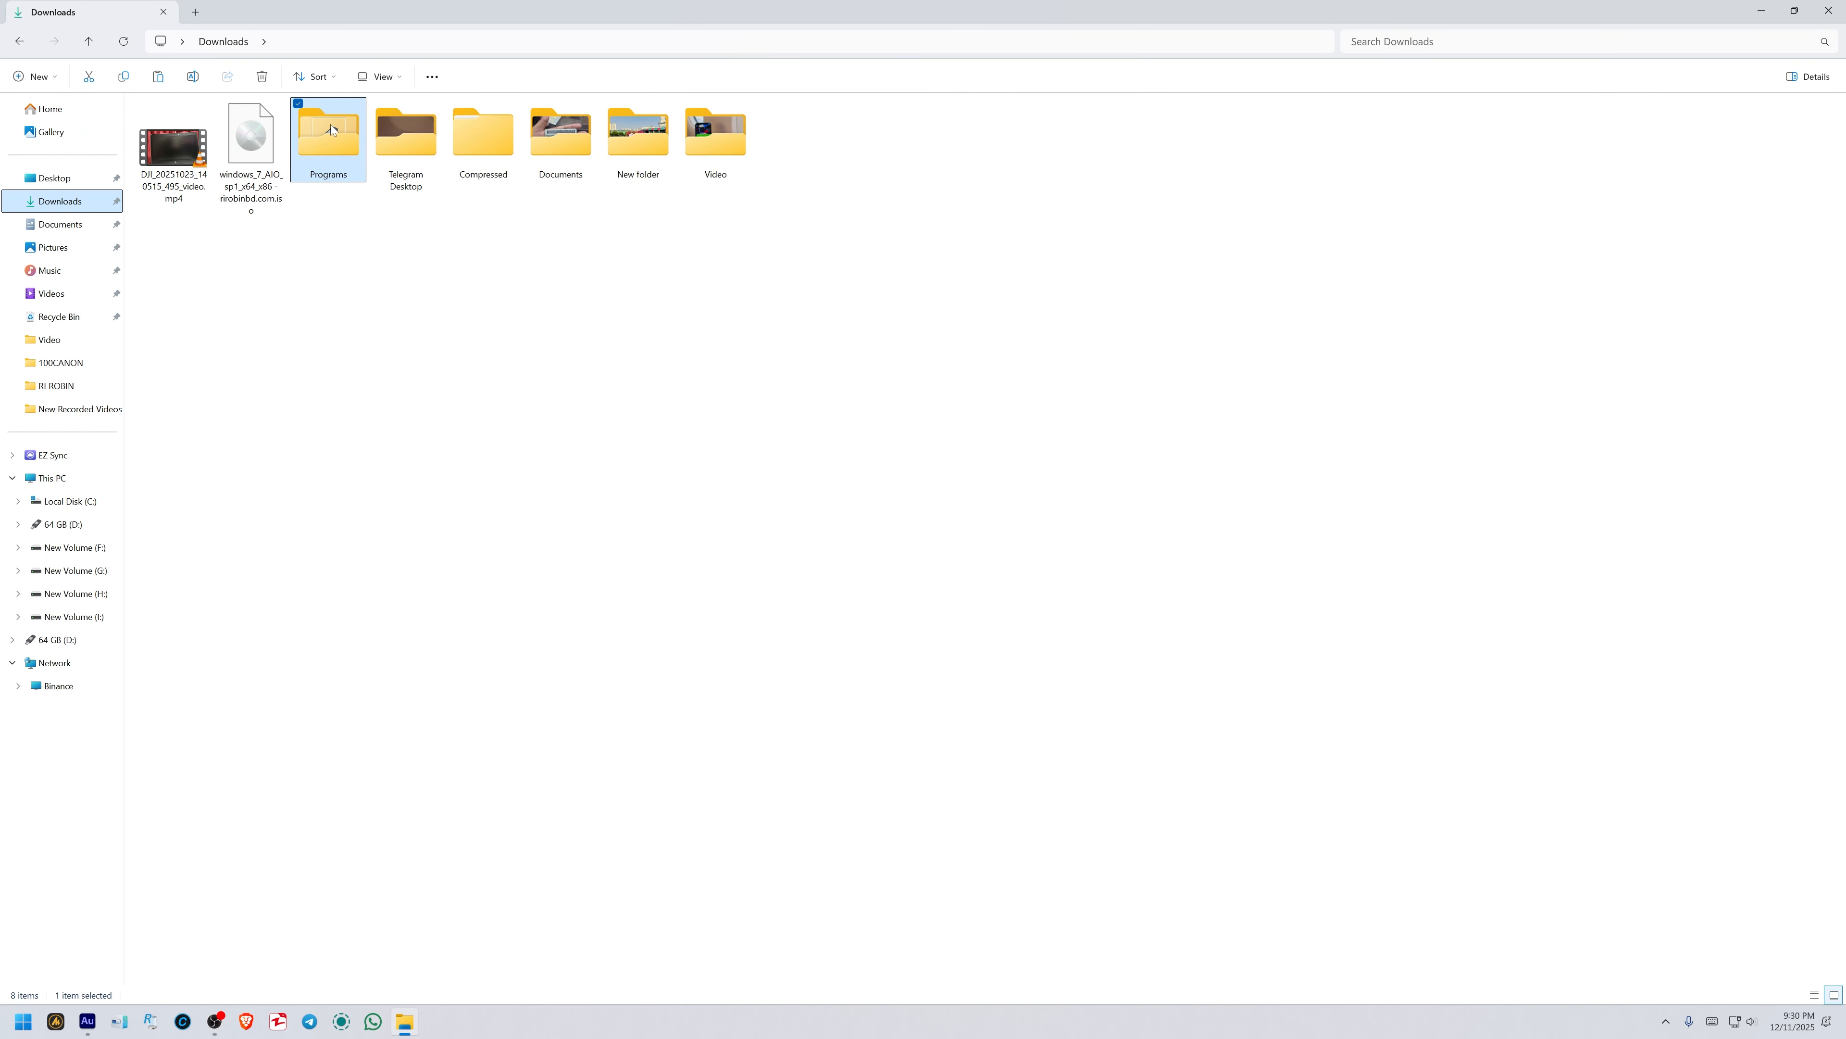
pyautogui.doubleClick(331, 130)
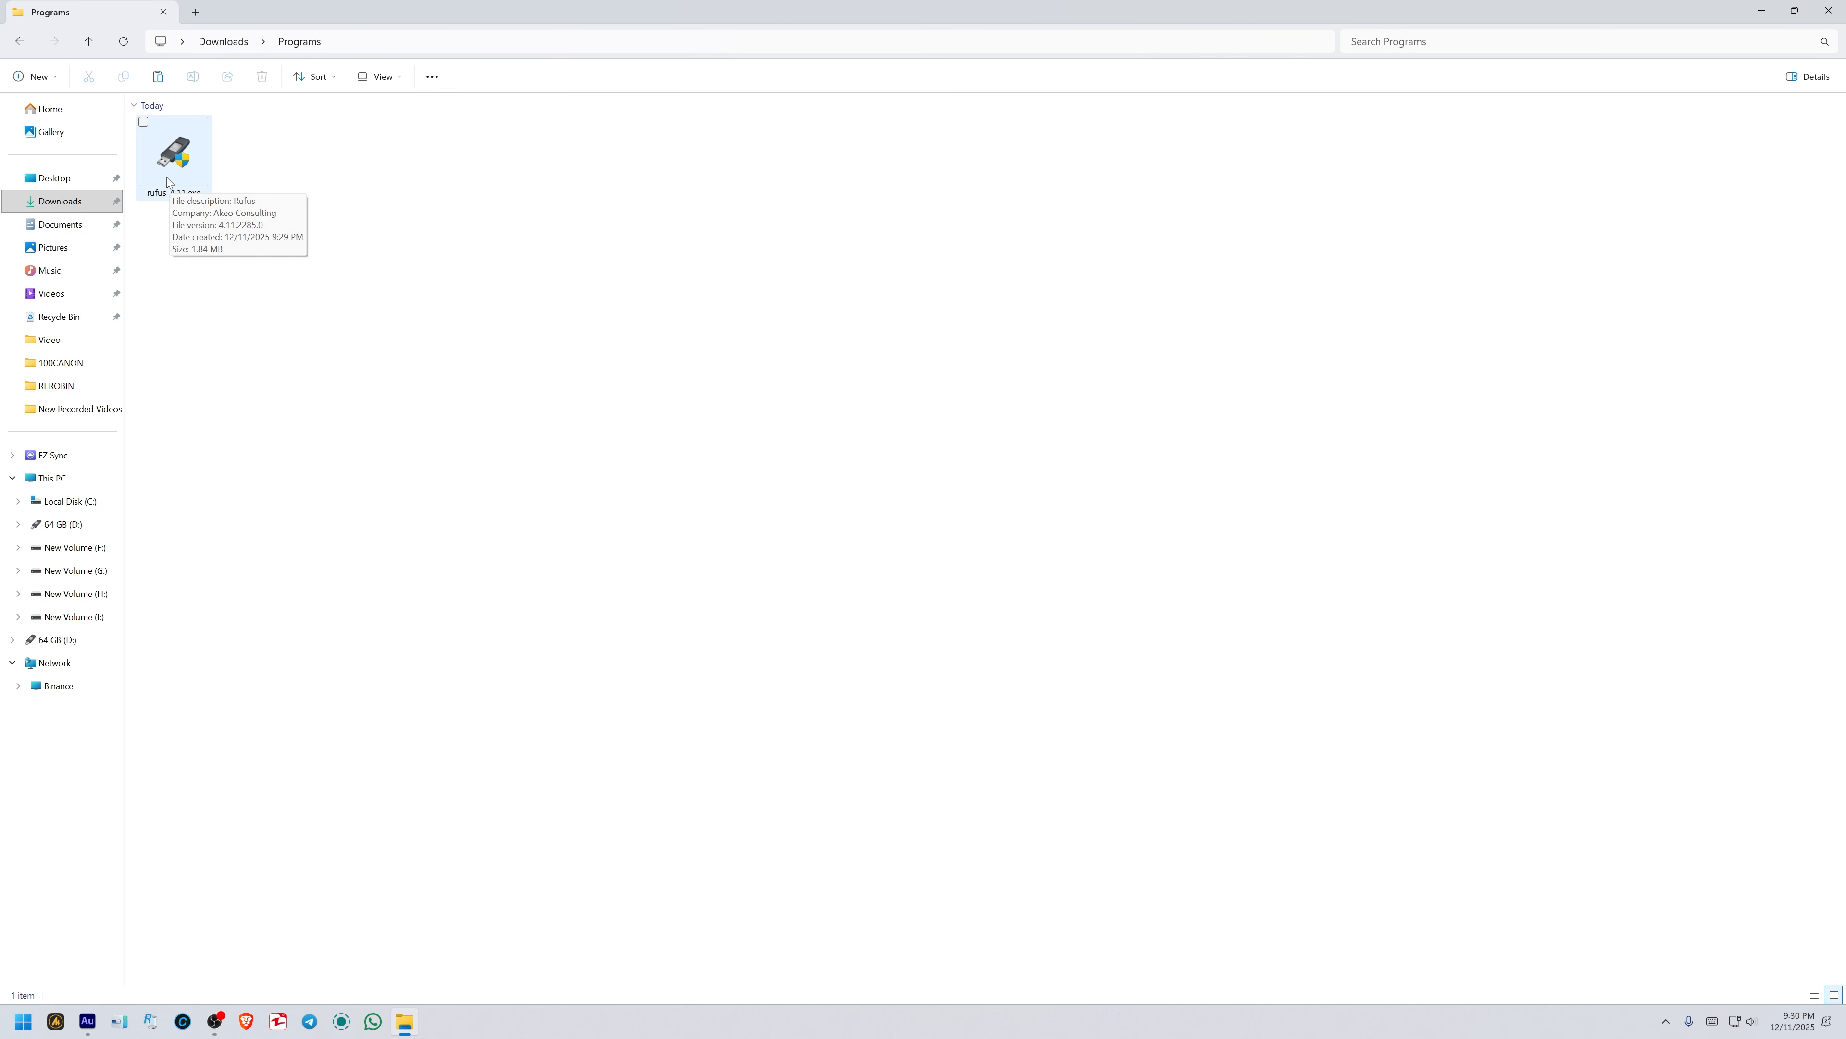
pyautogui.doubleClick(156, 168)
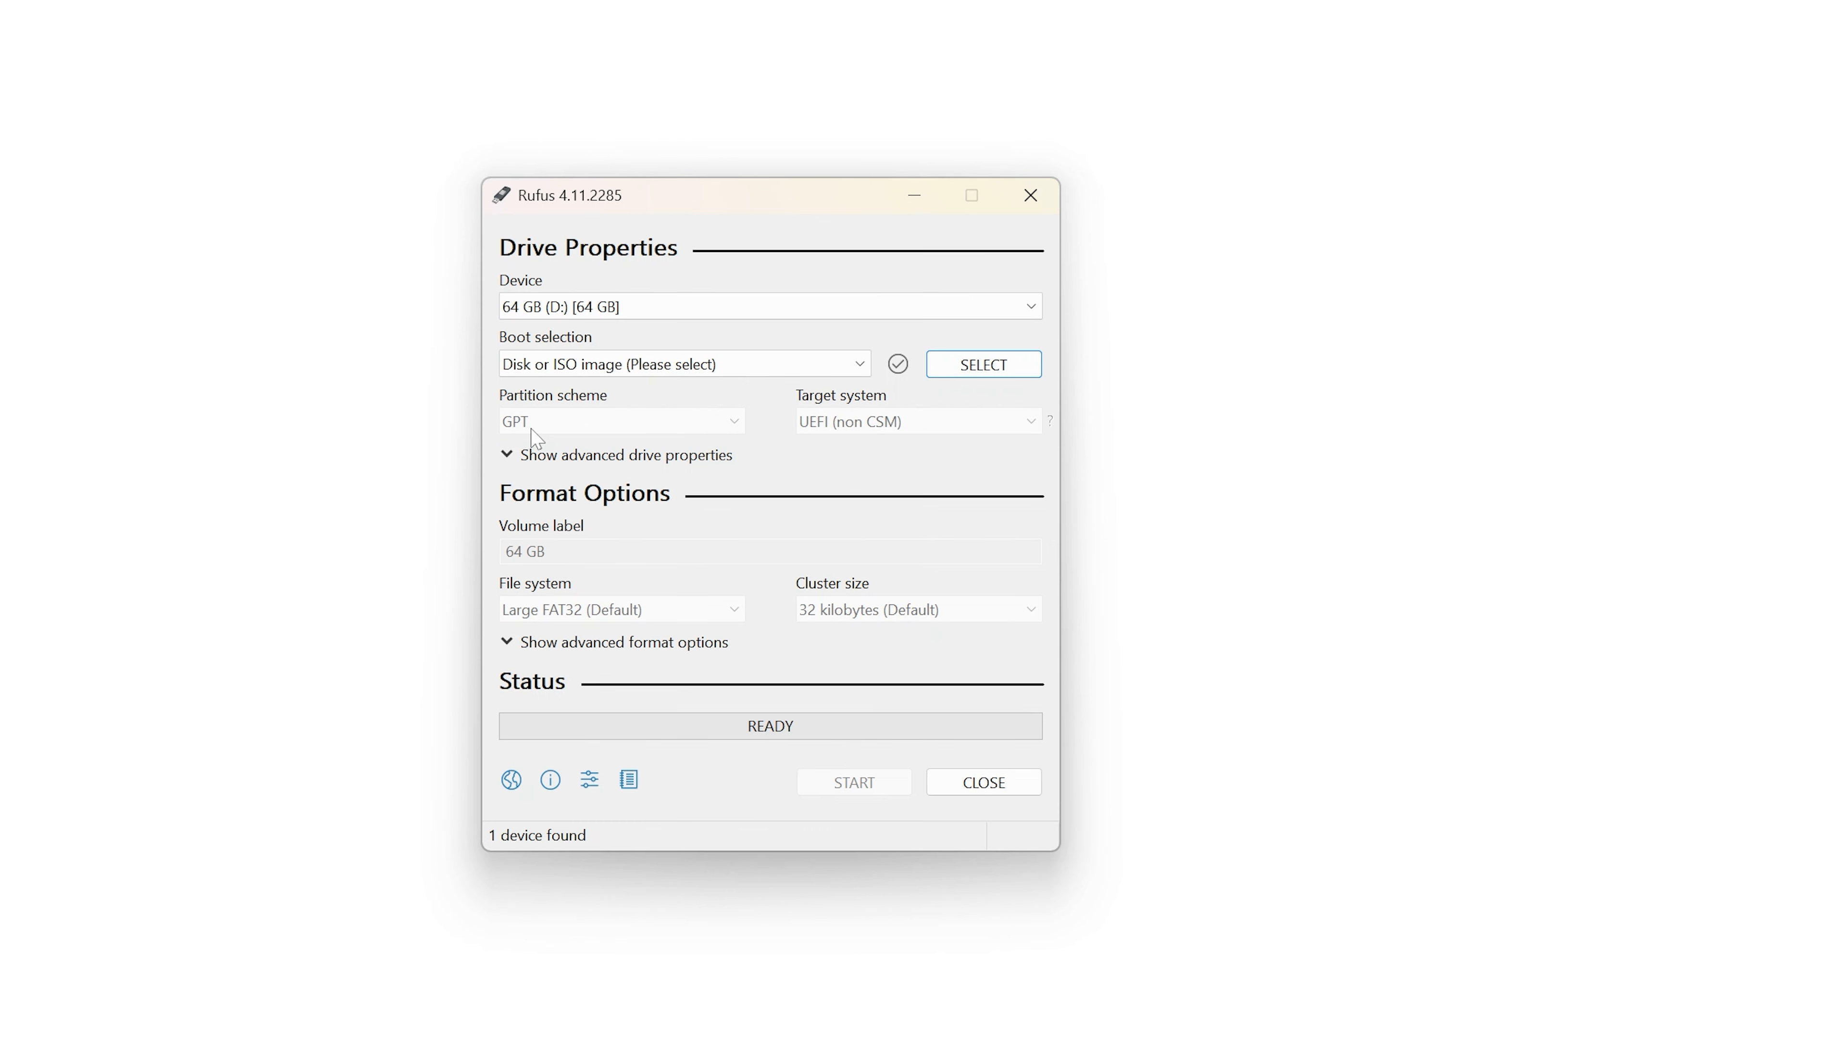
# Load Win11_25H2_English_x64.iso from New Volume (F:) as the boot image and check the partition scheme setting.
pyautogui.click(998, 371)
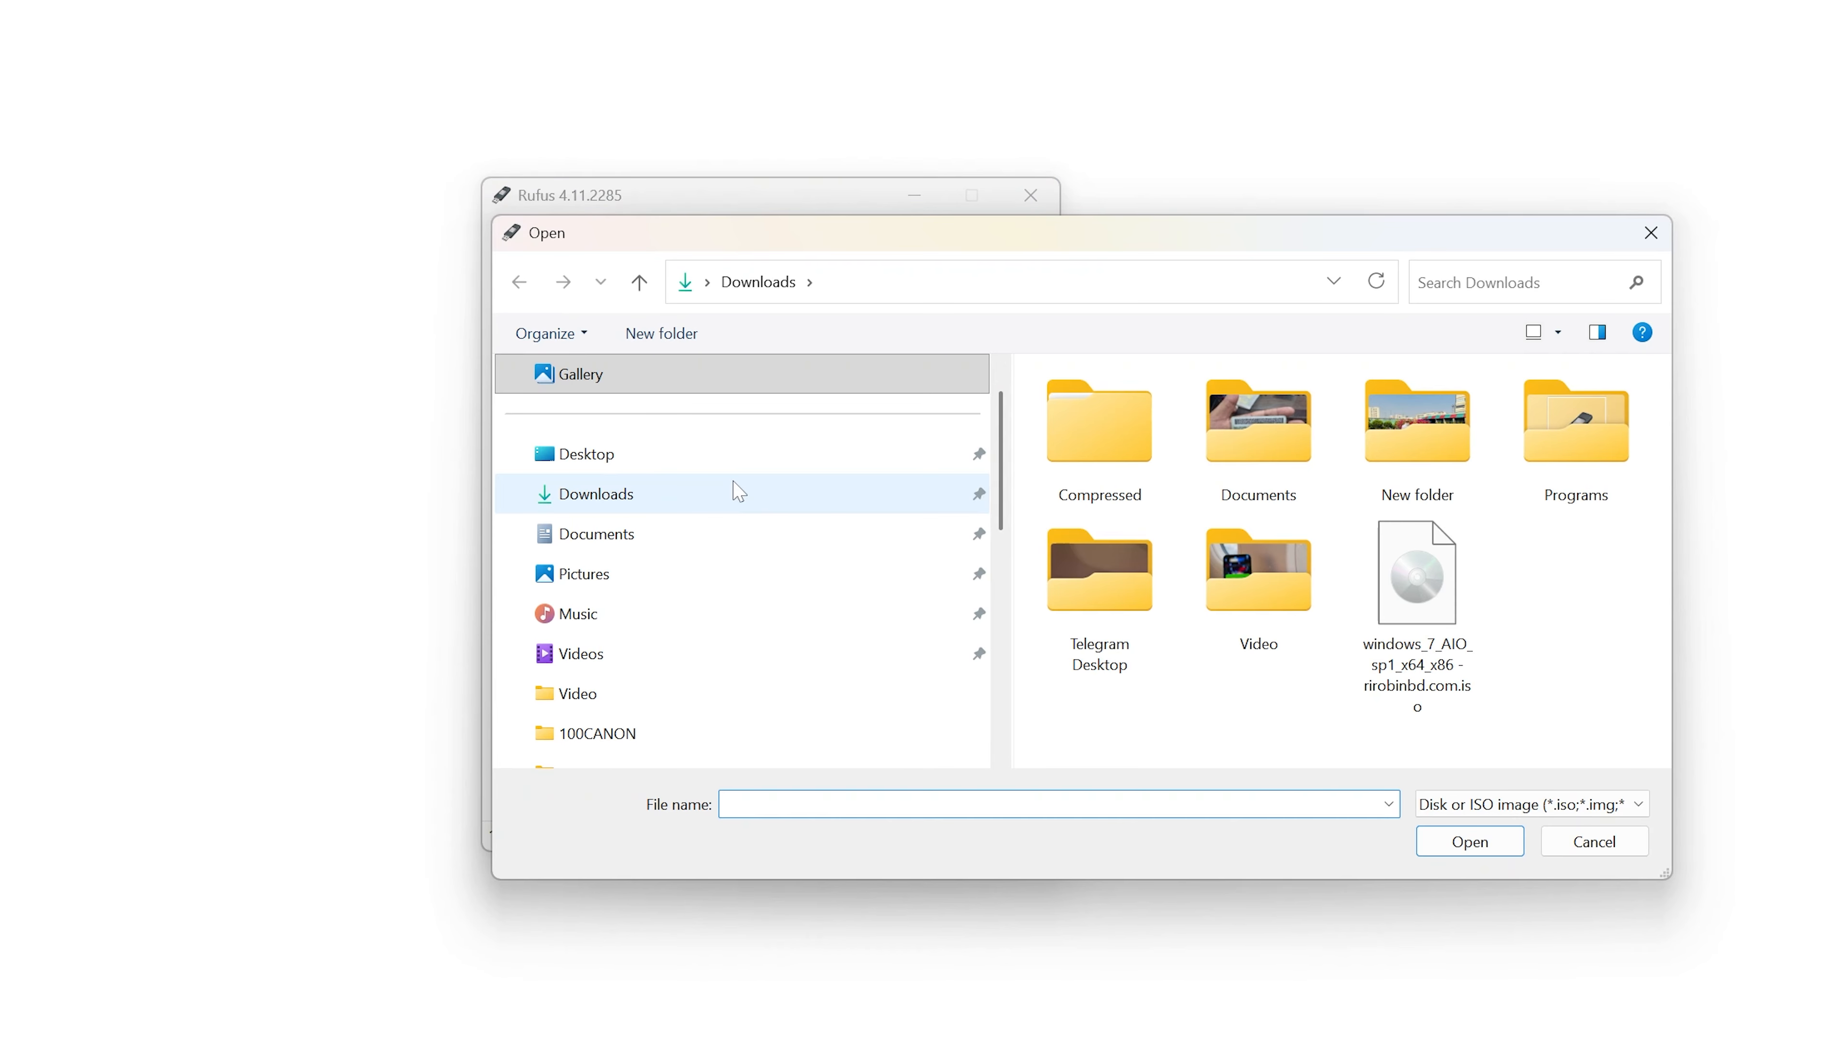
pyautogui.scroll(-5, 759, 487)
pyautogui.click(591, 502)
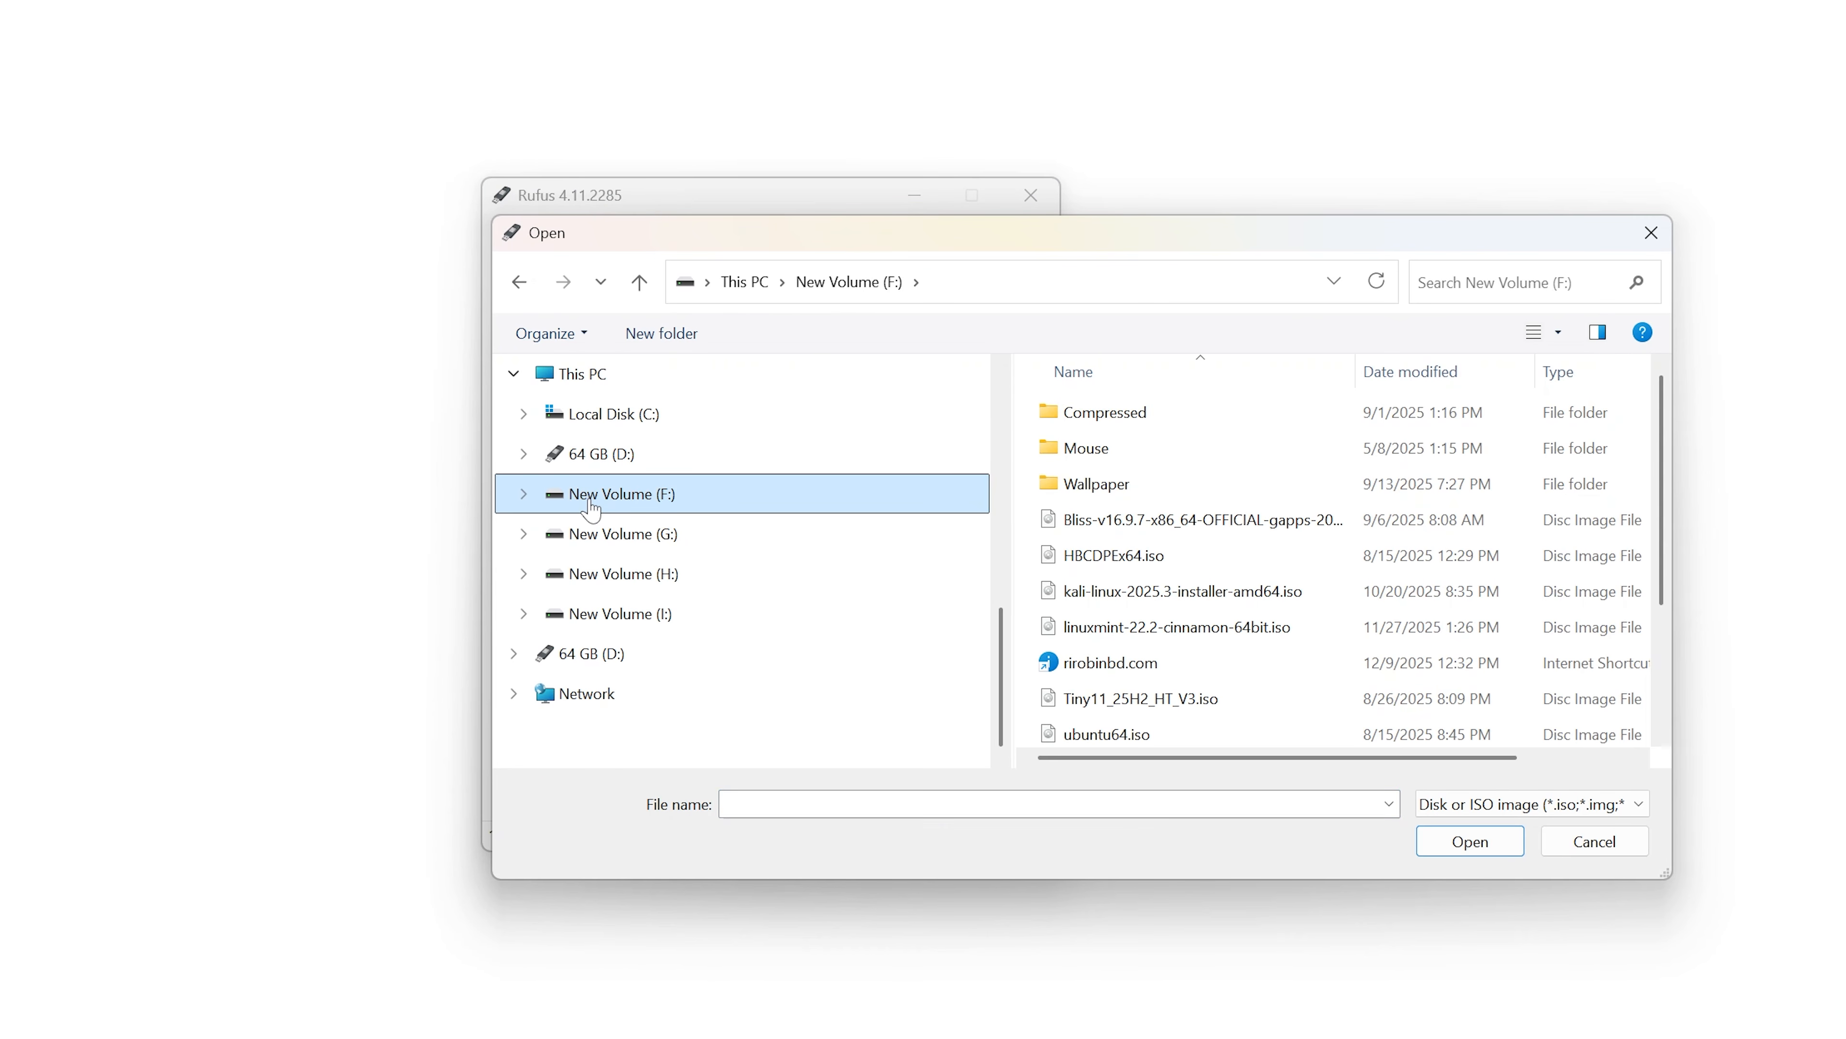
pyautogui.scroll(-2, 1134, 603)
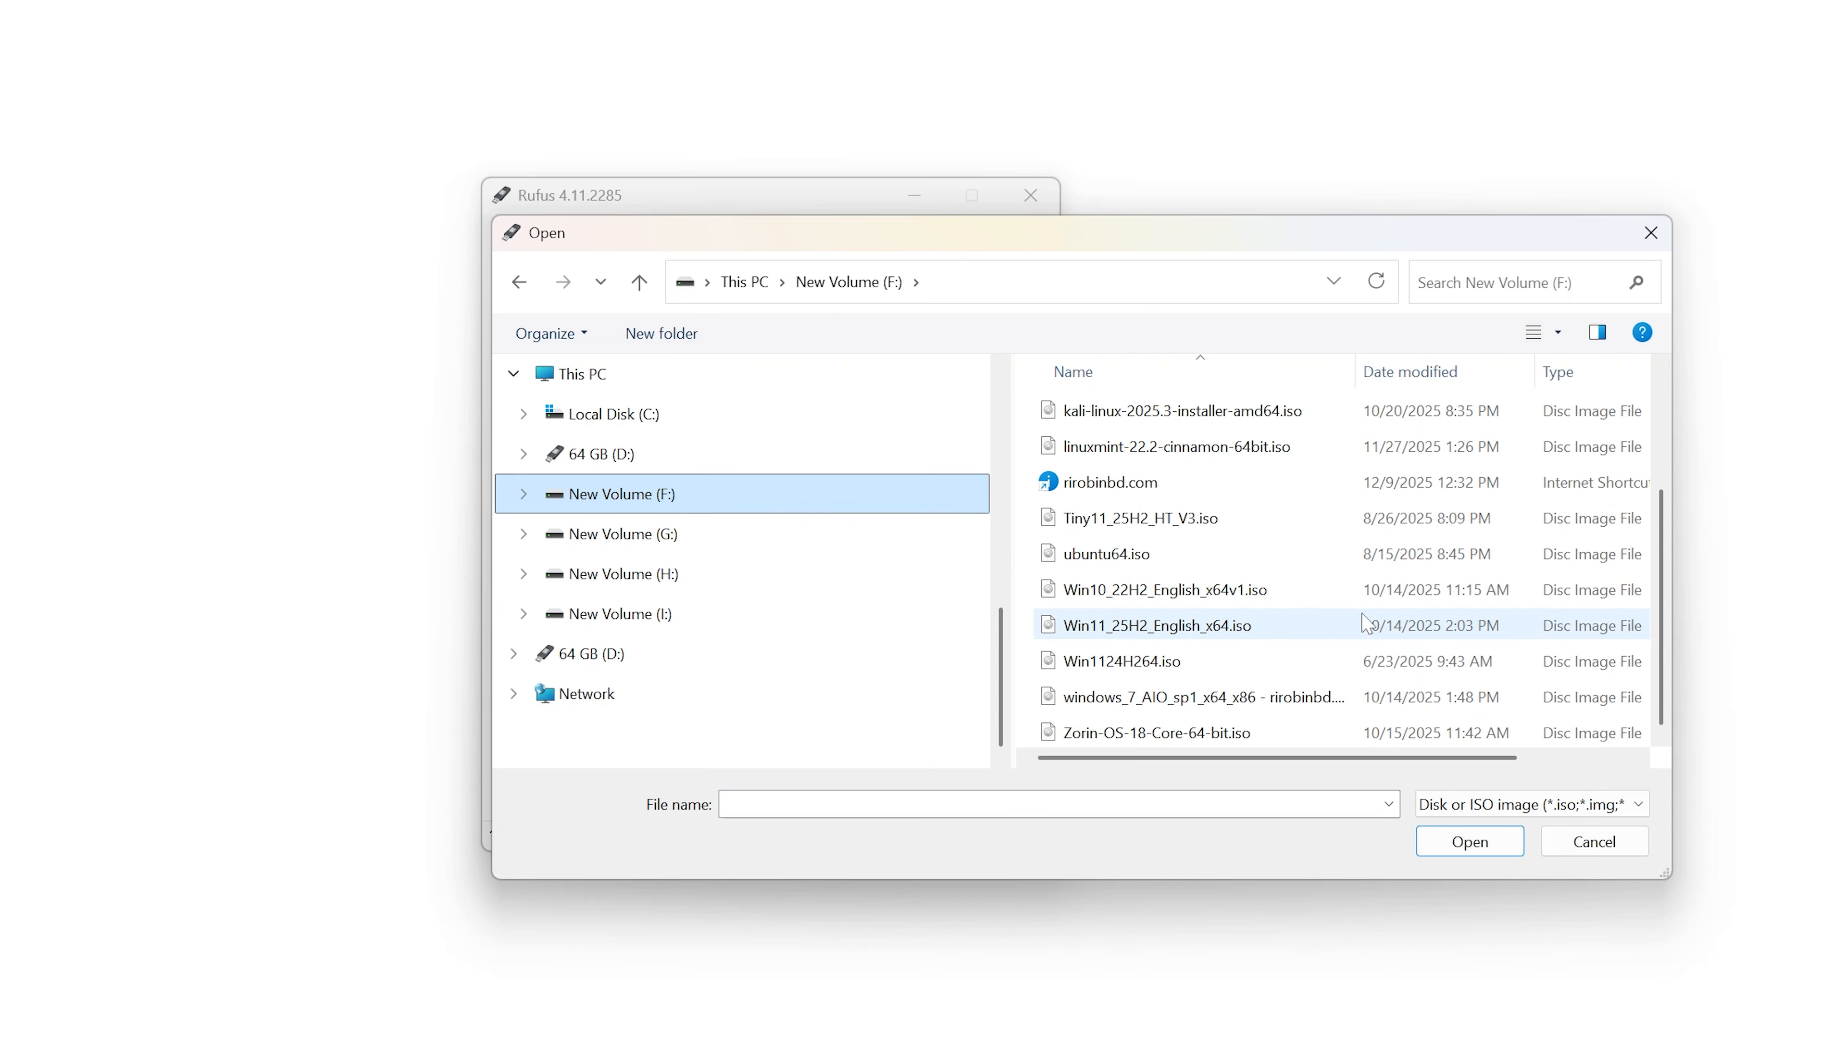
pyautogui.click(1172, 630)
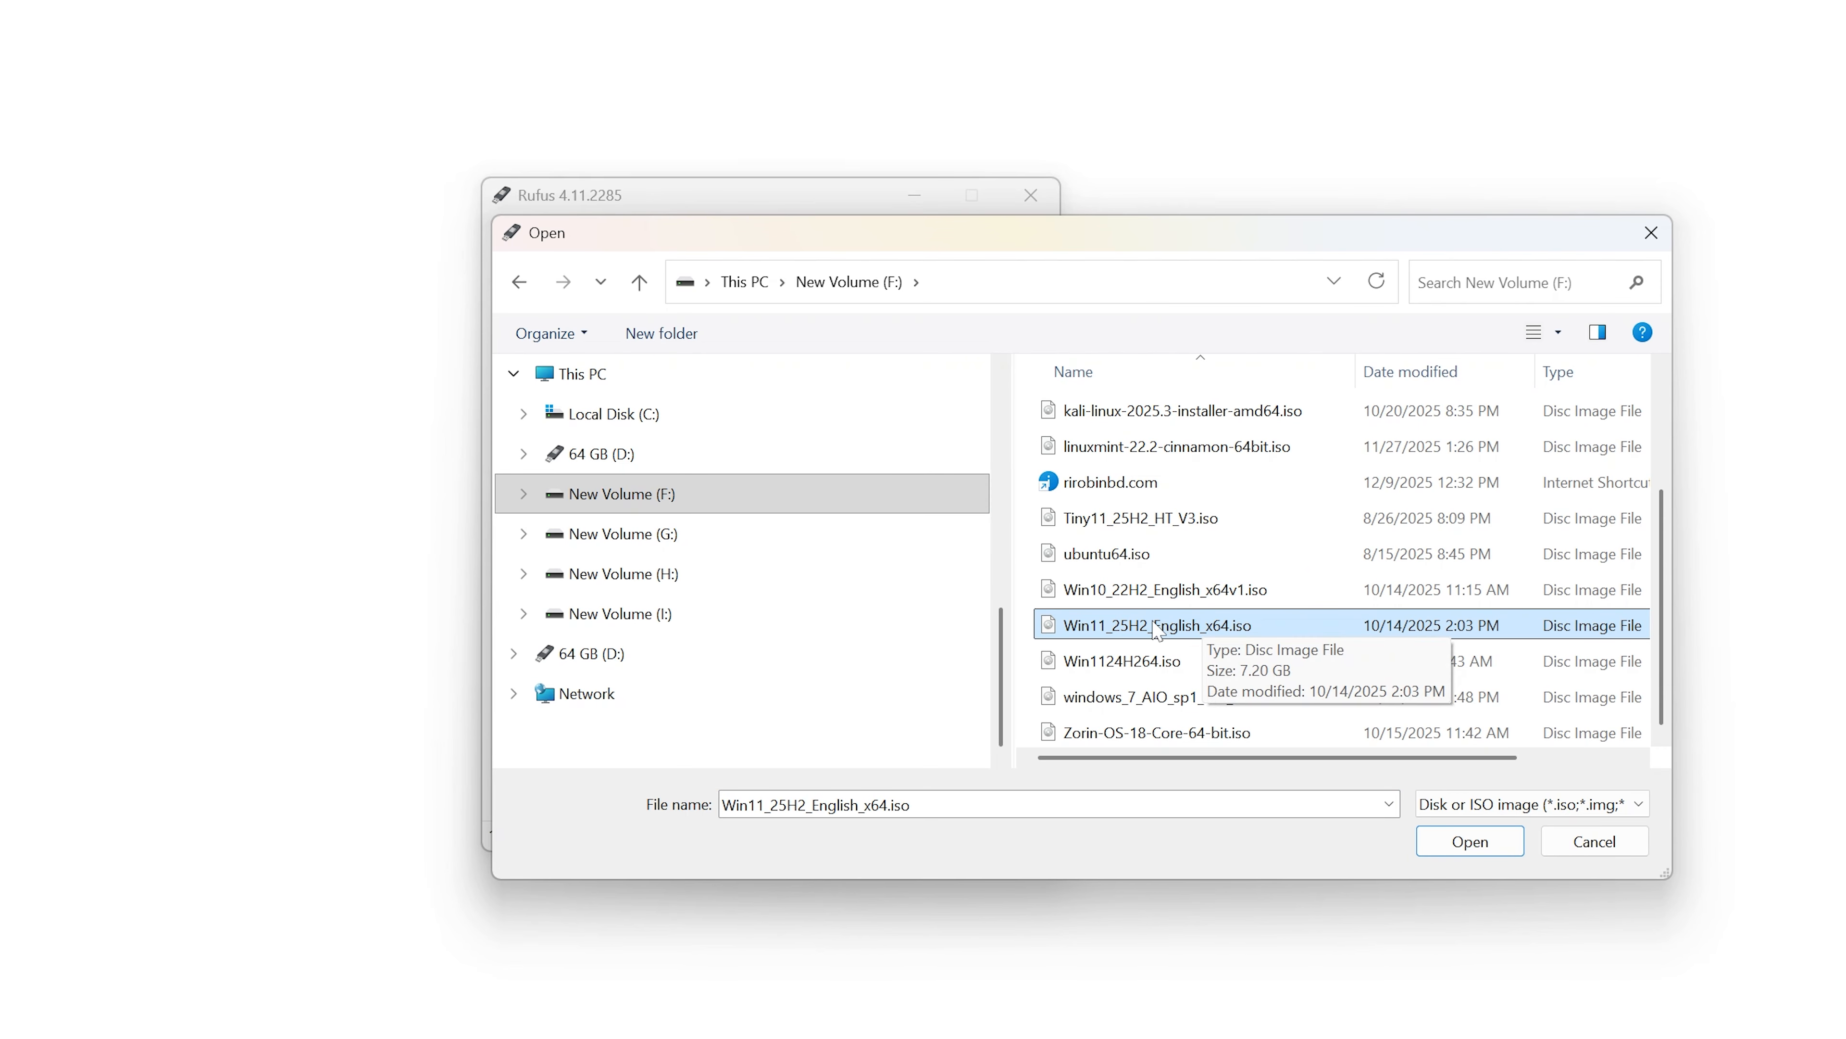
pyautogui.doubleClick(1159, 630)
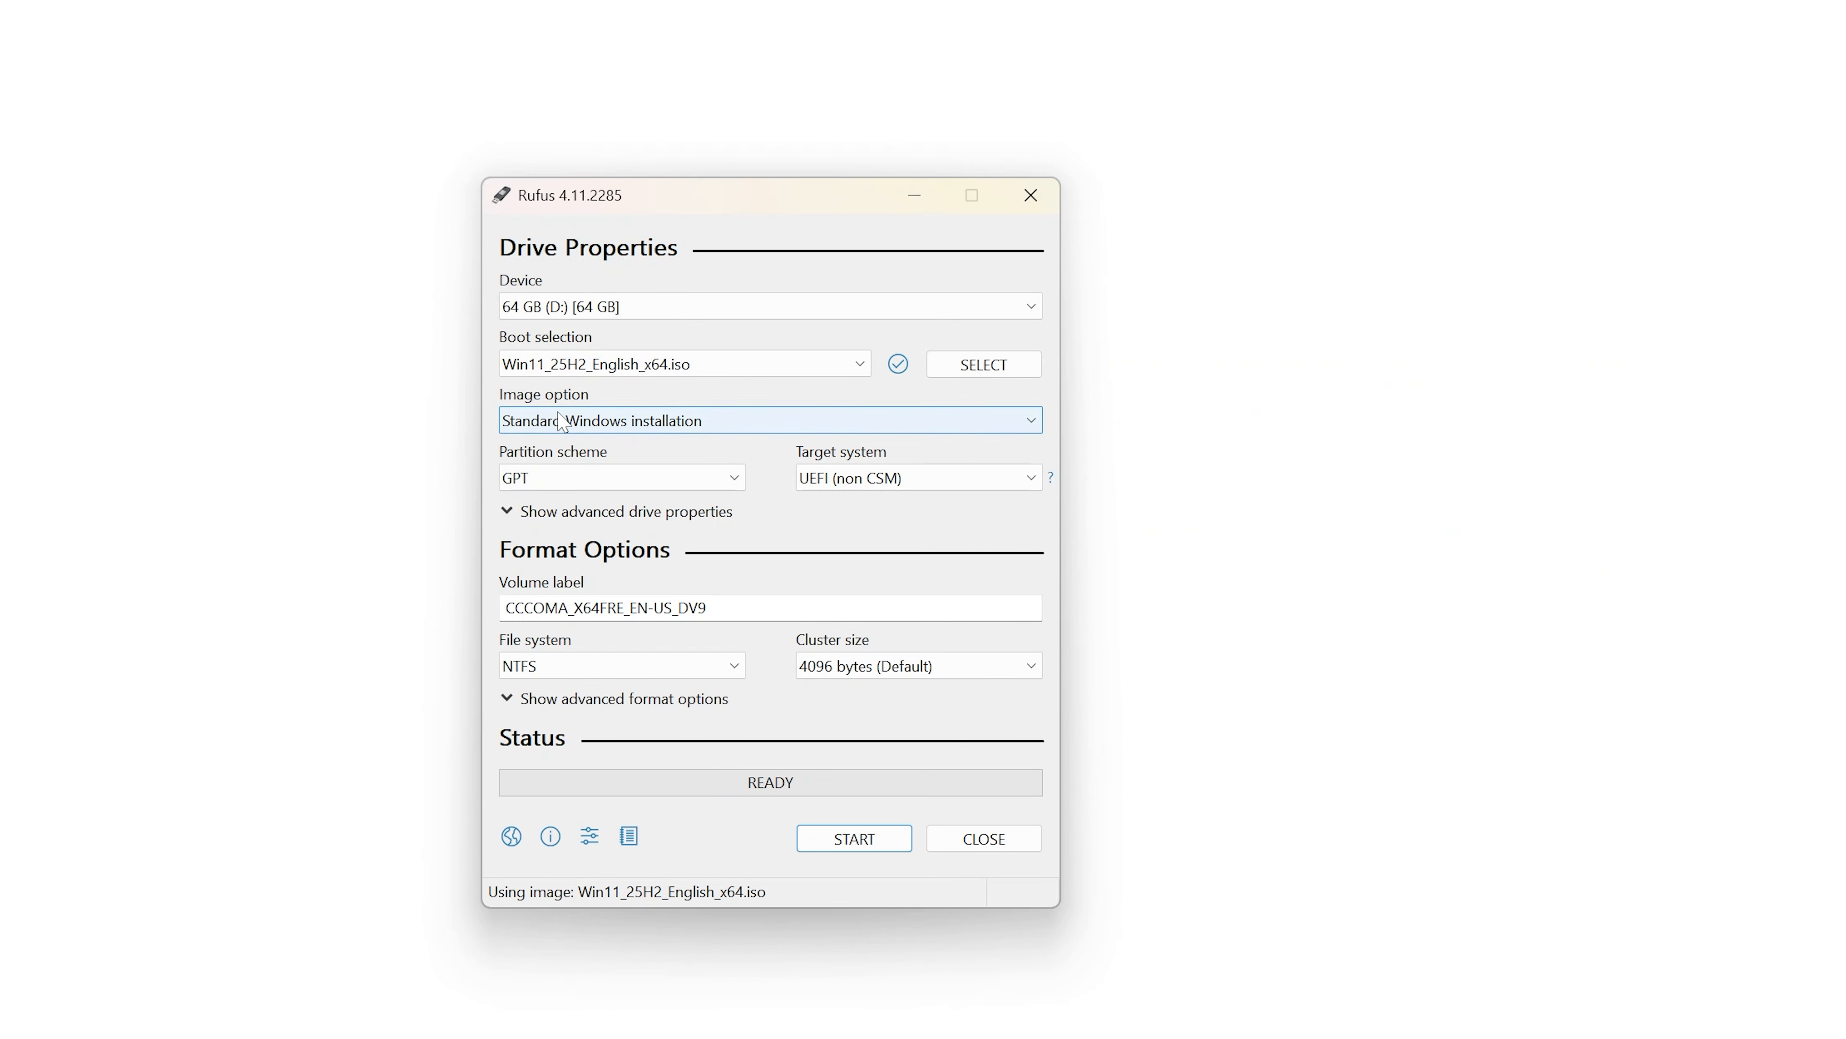
pyautogui.click(560, 478)
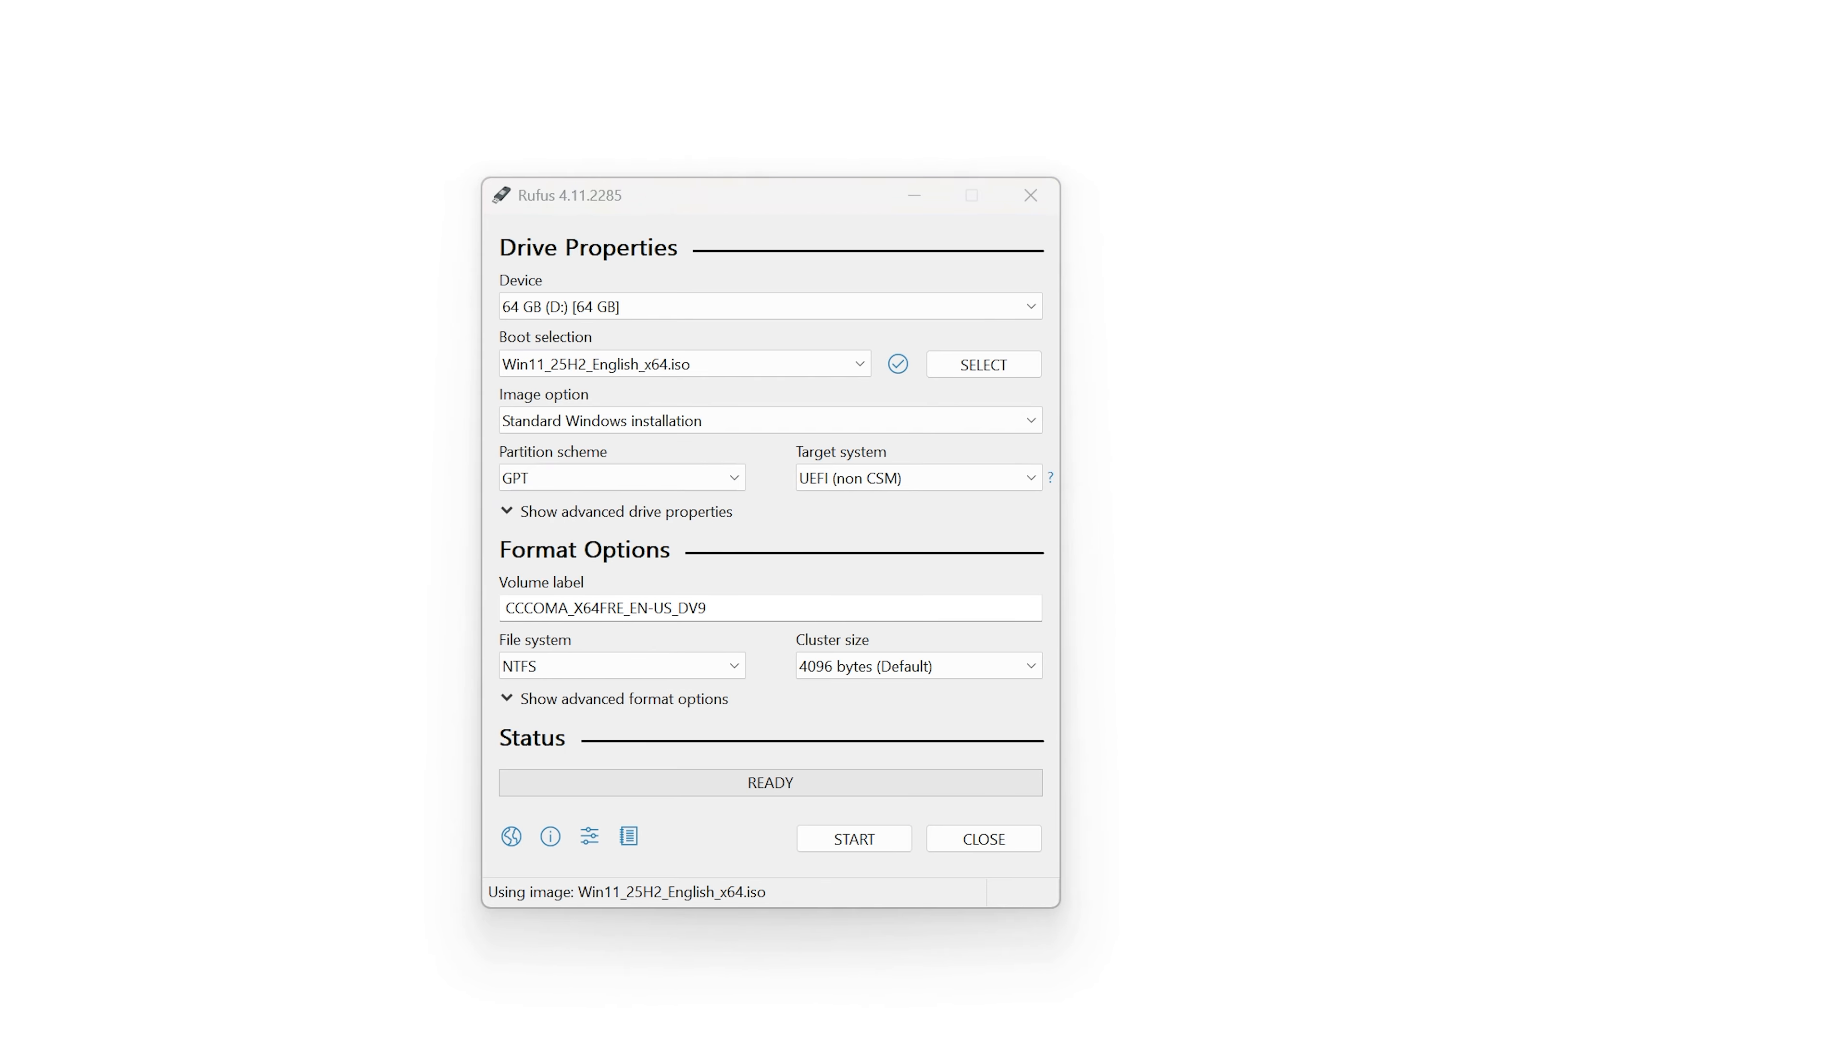
# Search the system for "computer" and open Computer Management.
pyautogui.press('super')
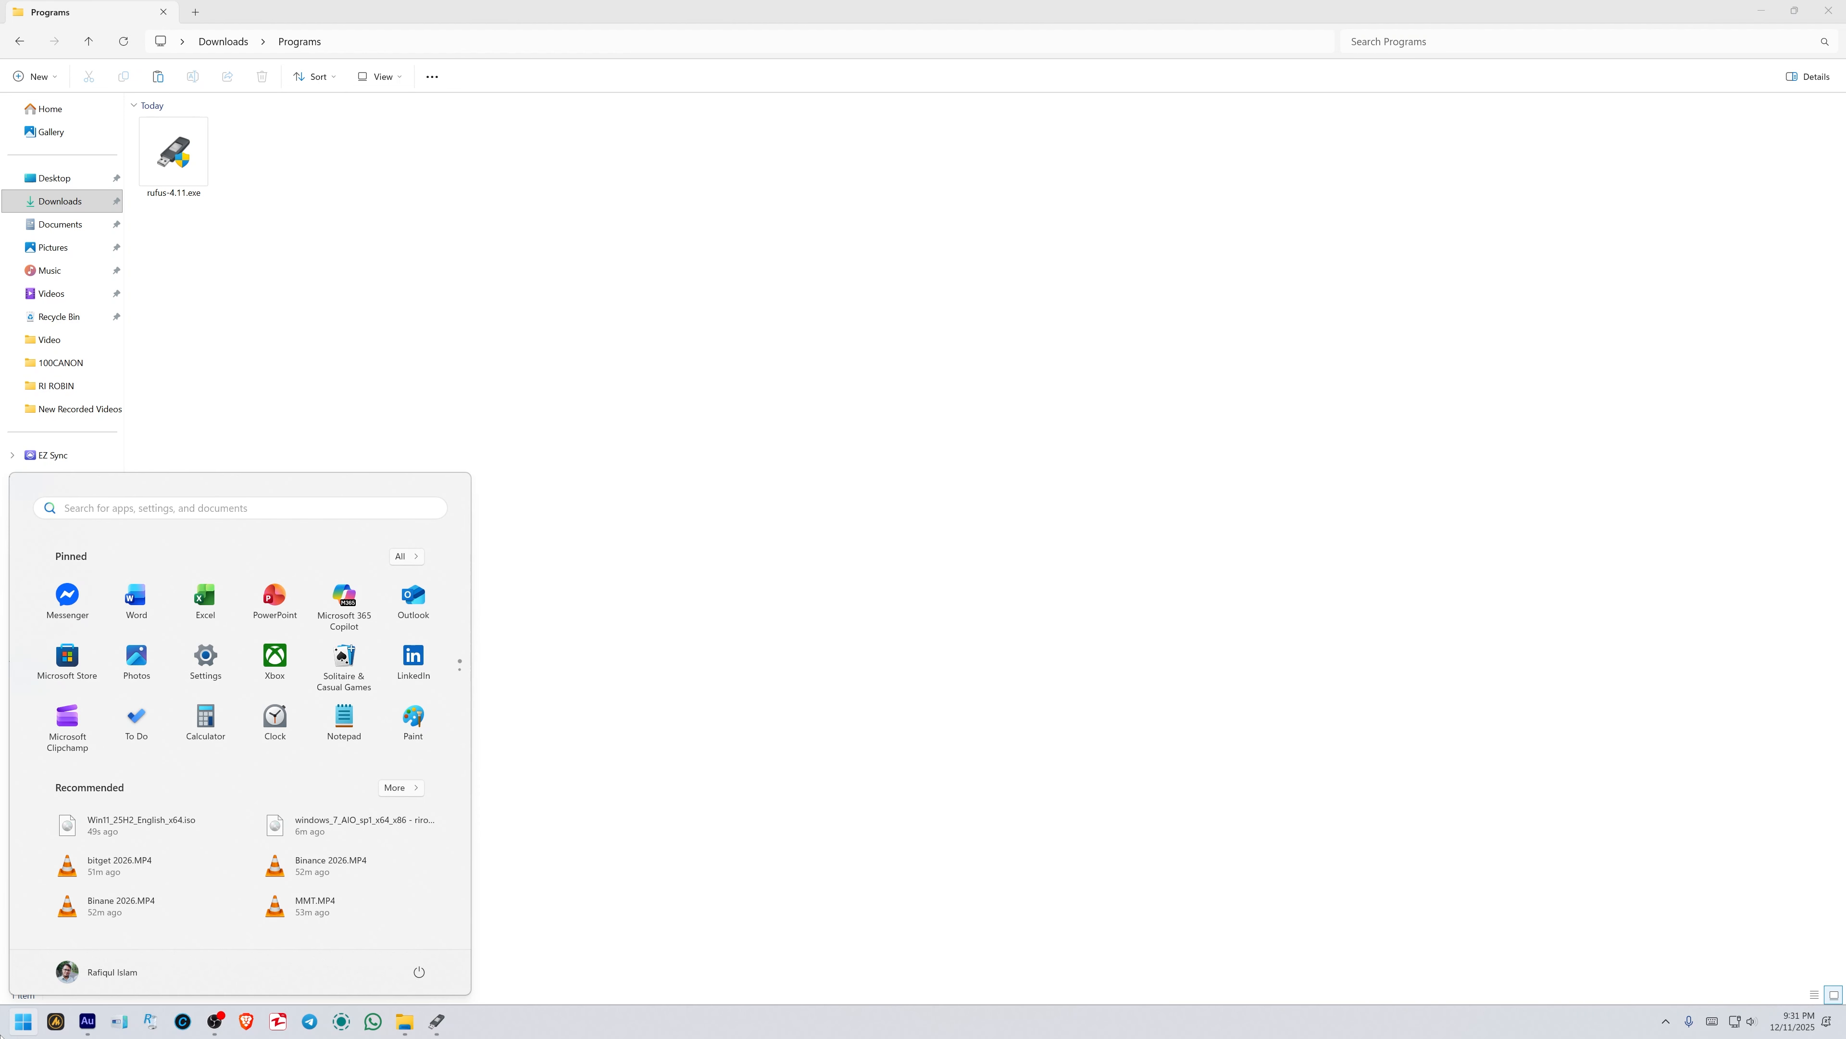
pyautogui.write('computer')
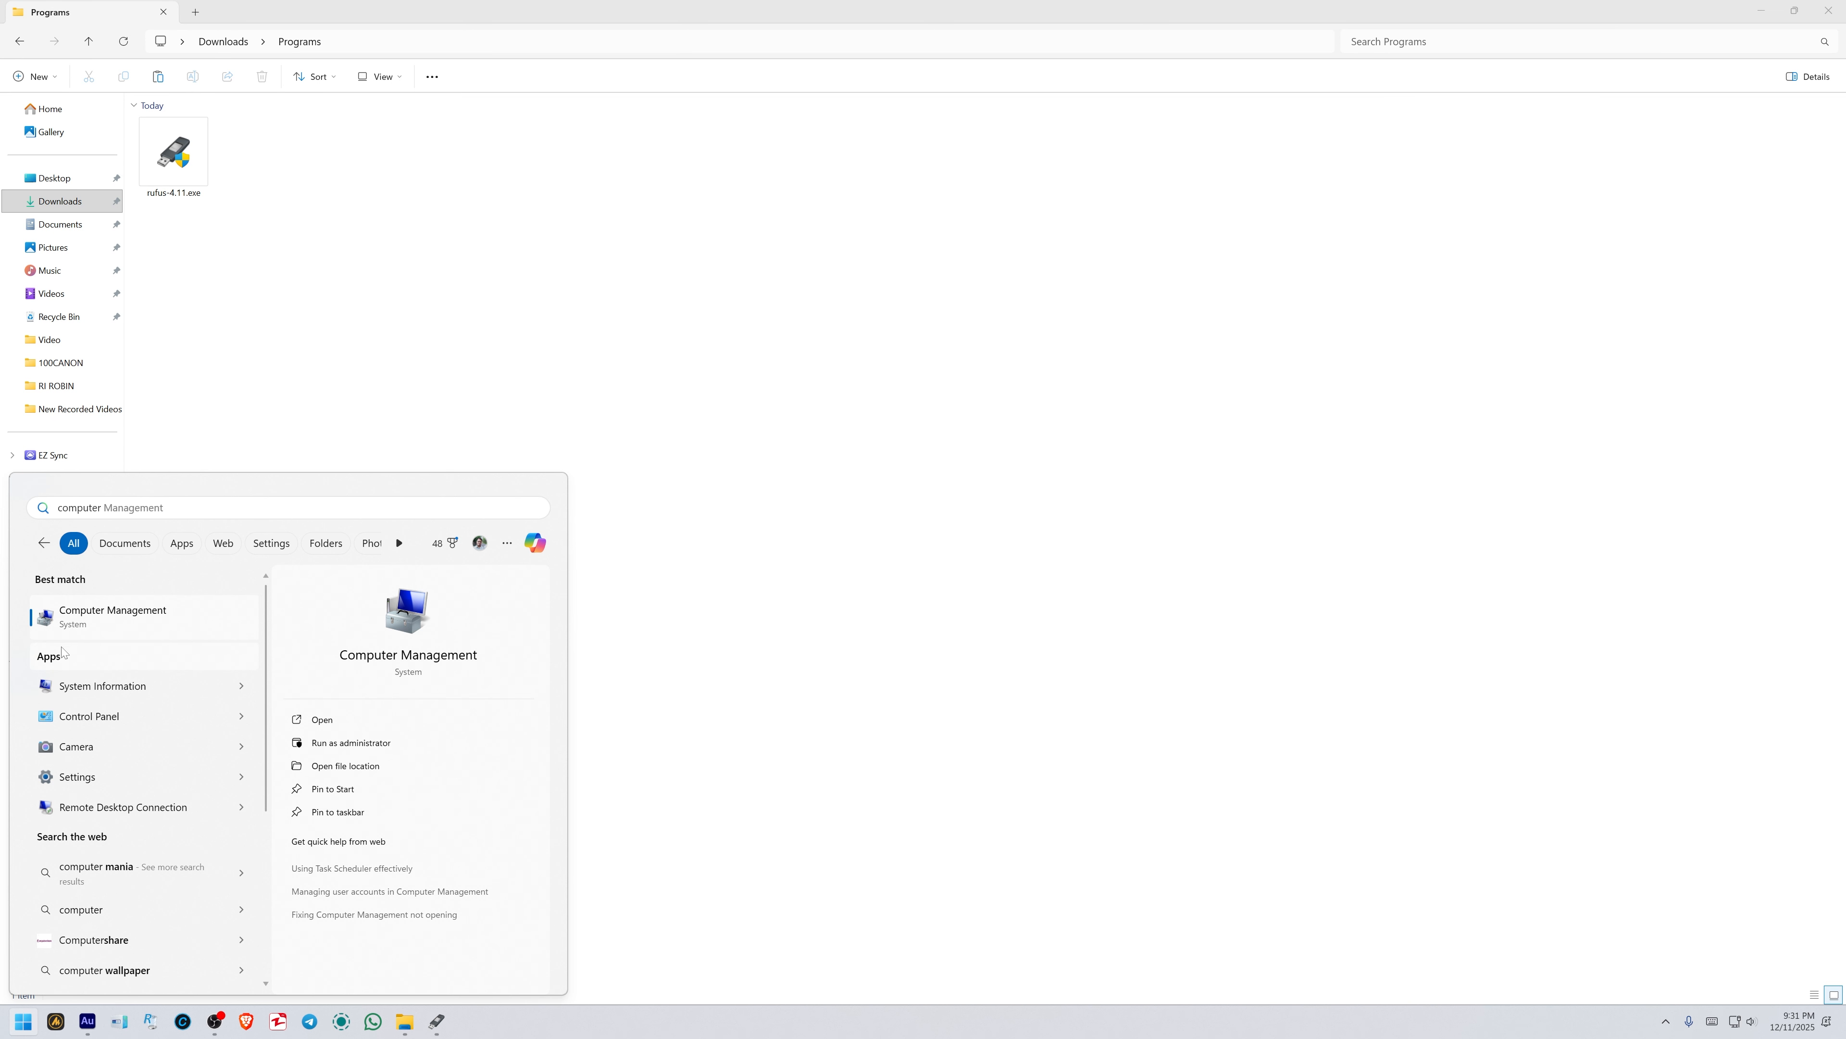
pyautogui.click(104, 617)
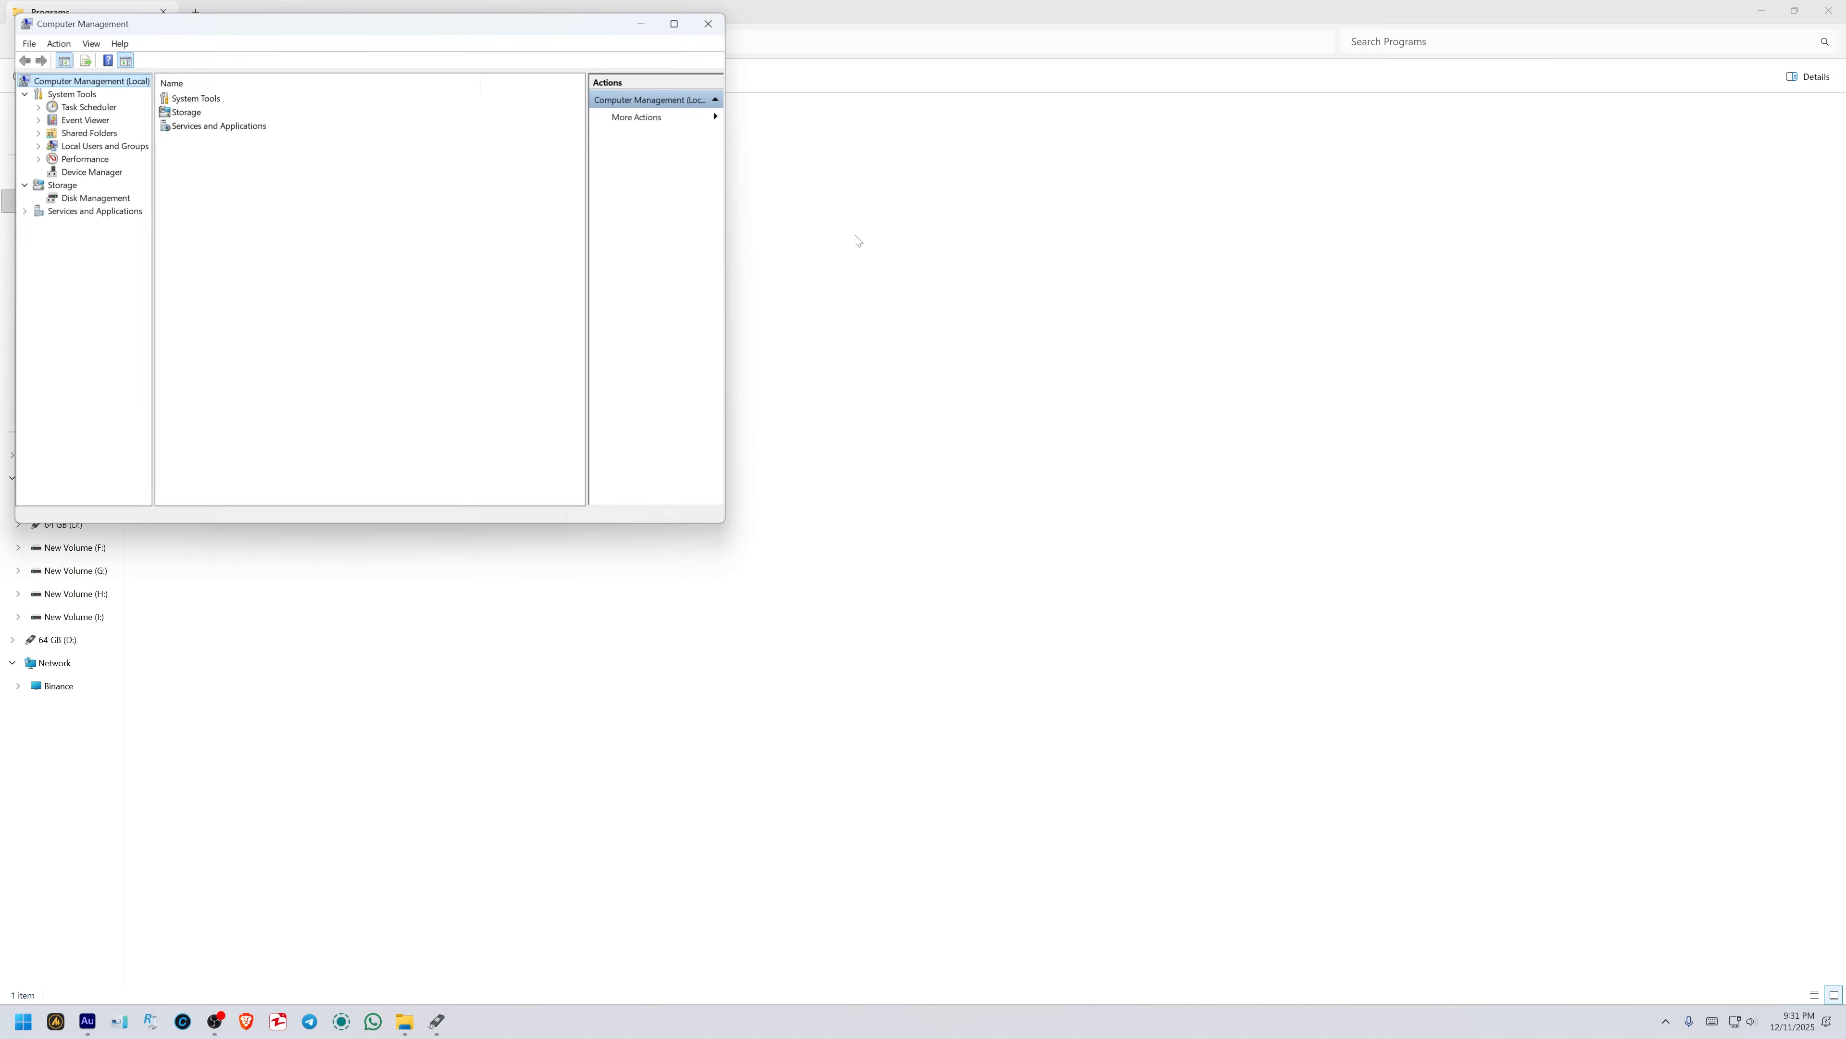
# Open Disk Management and check the partition style in the volume properties of Disk 1.
pyautogui.click(165, 393)
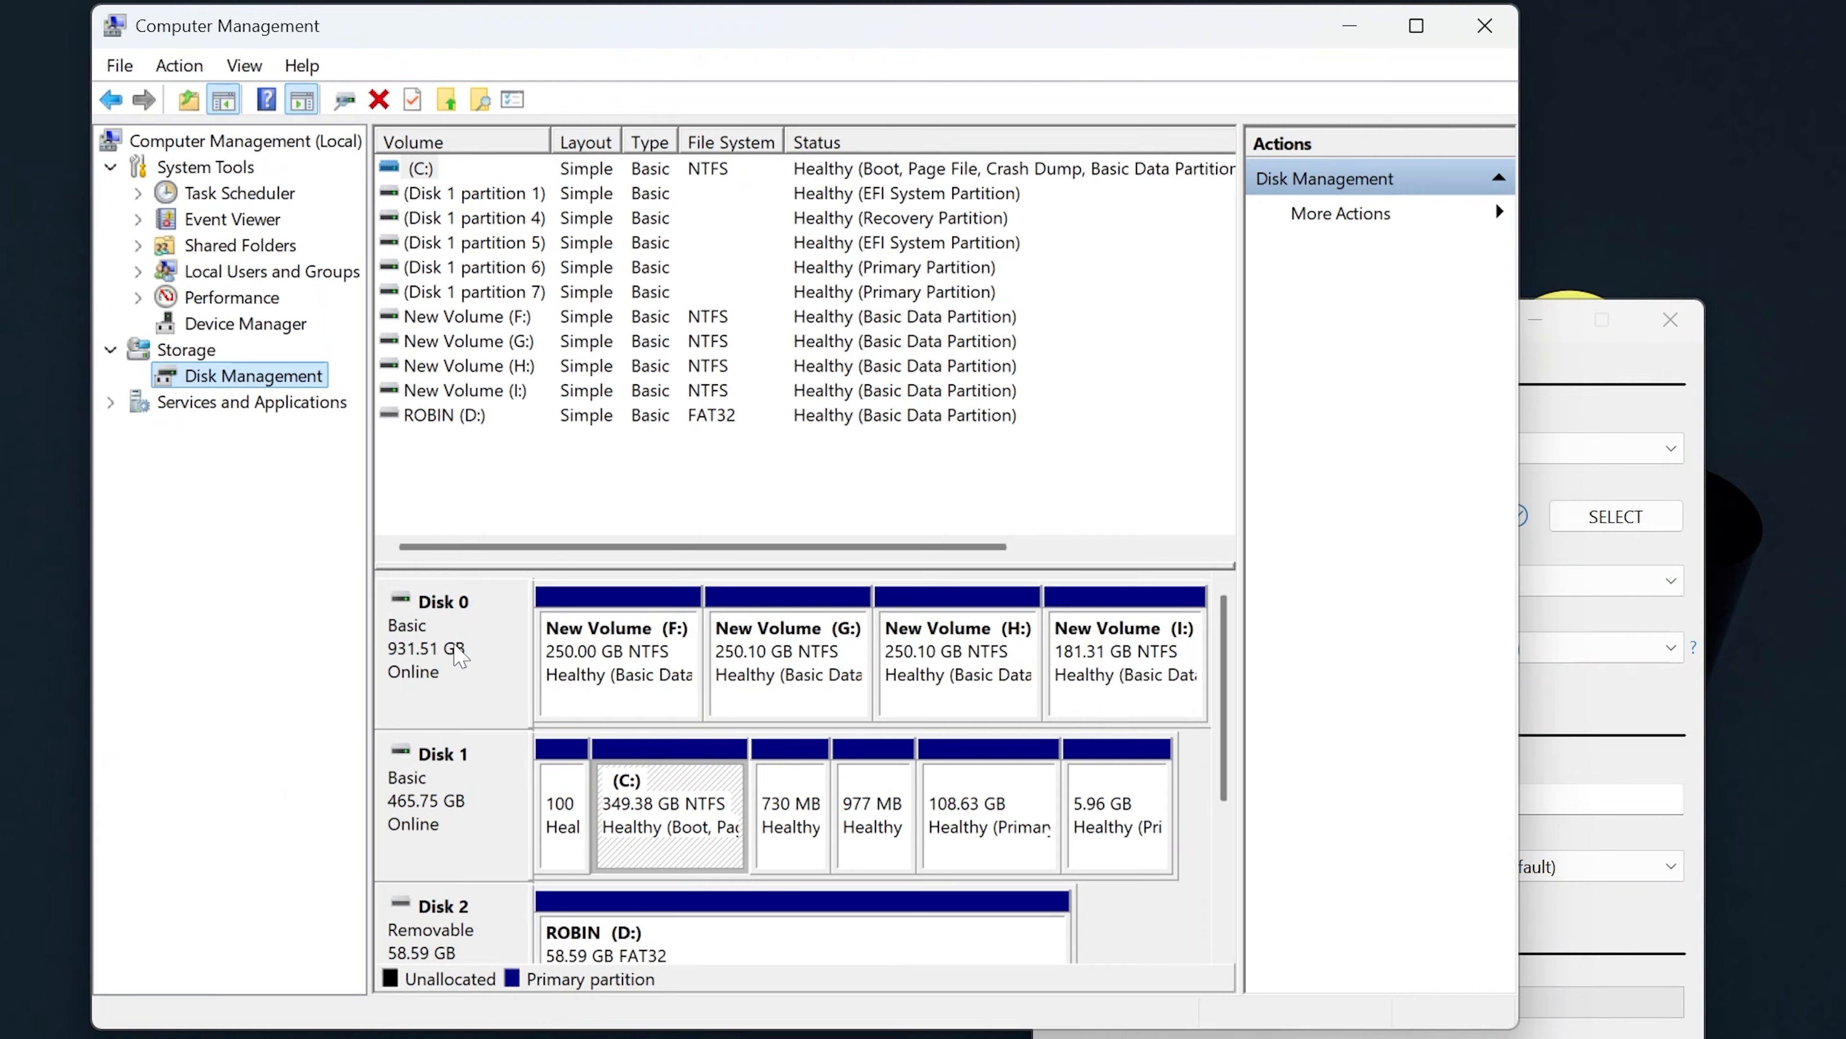
pyautogui.click(473, 652)
pyautogui.click(463, 780)
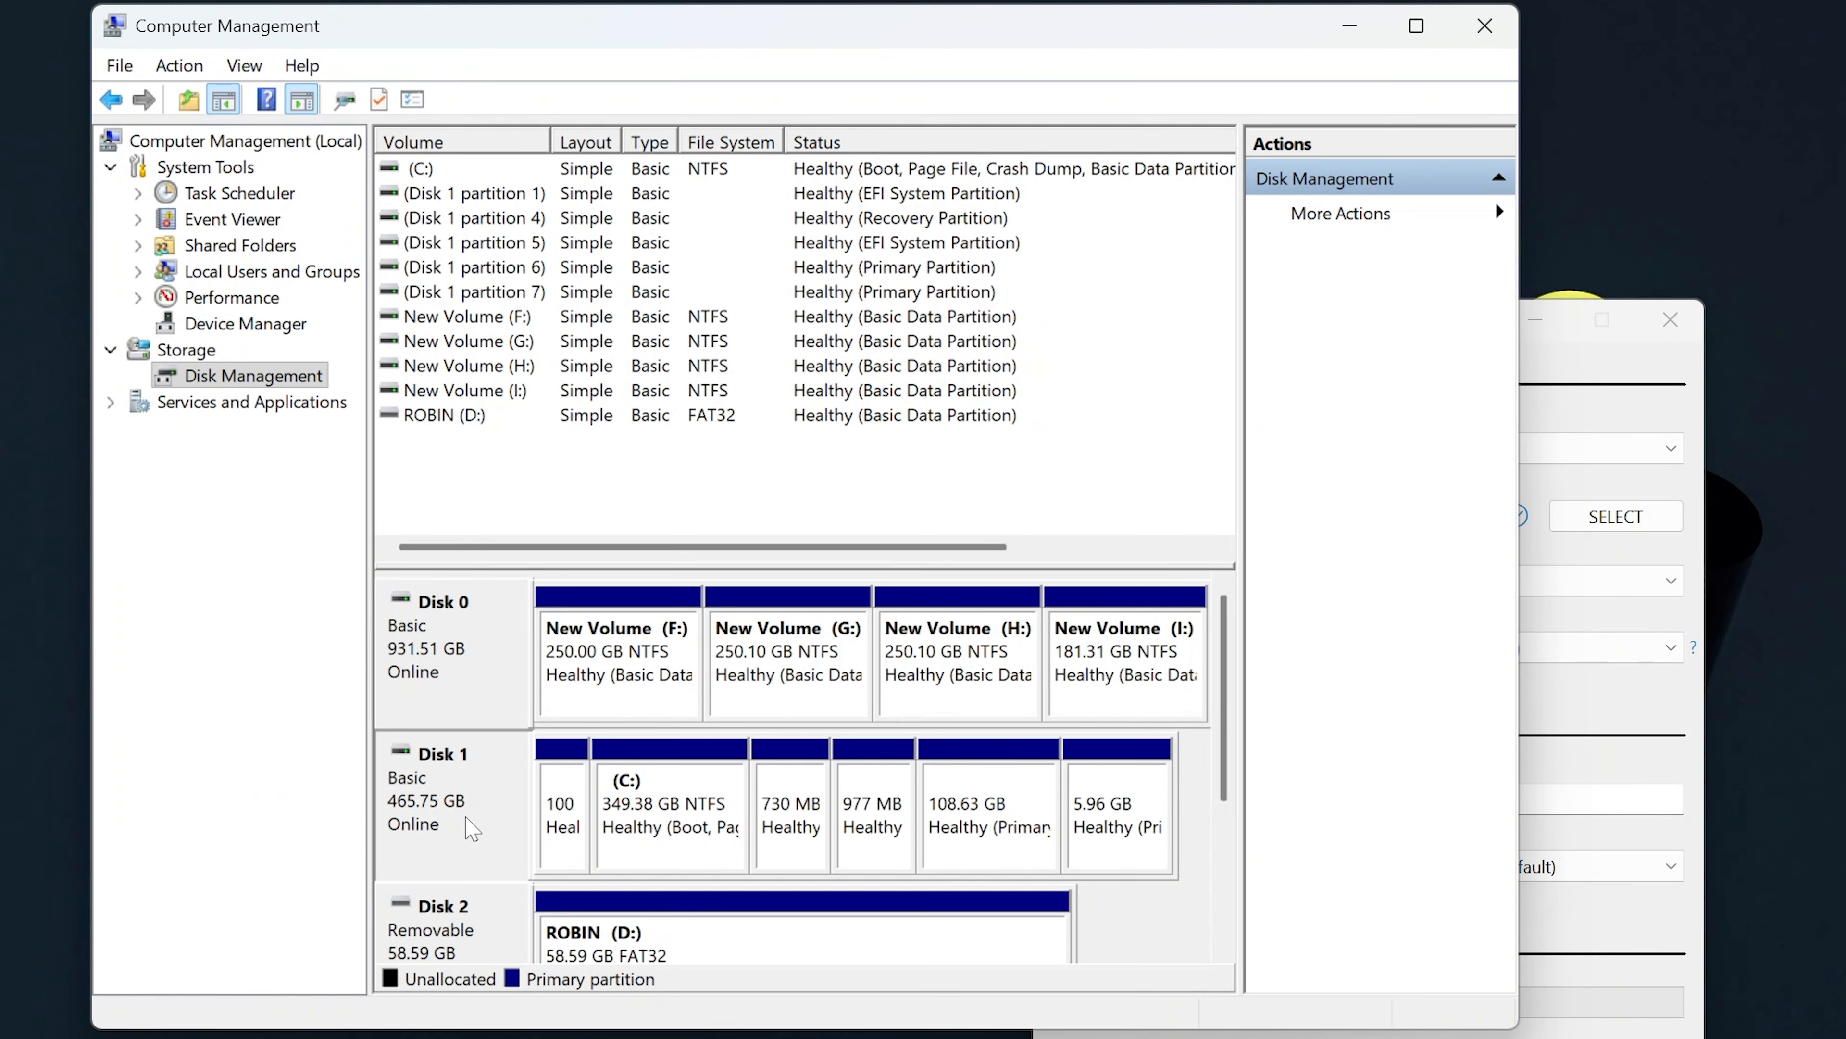
pyautogui.rightClick(473, 829)
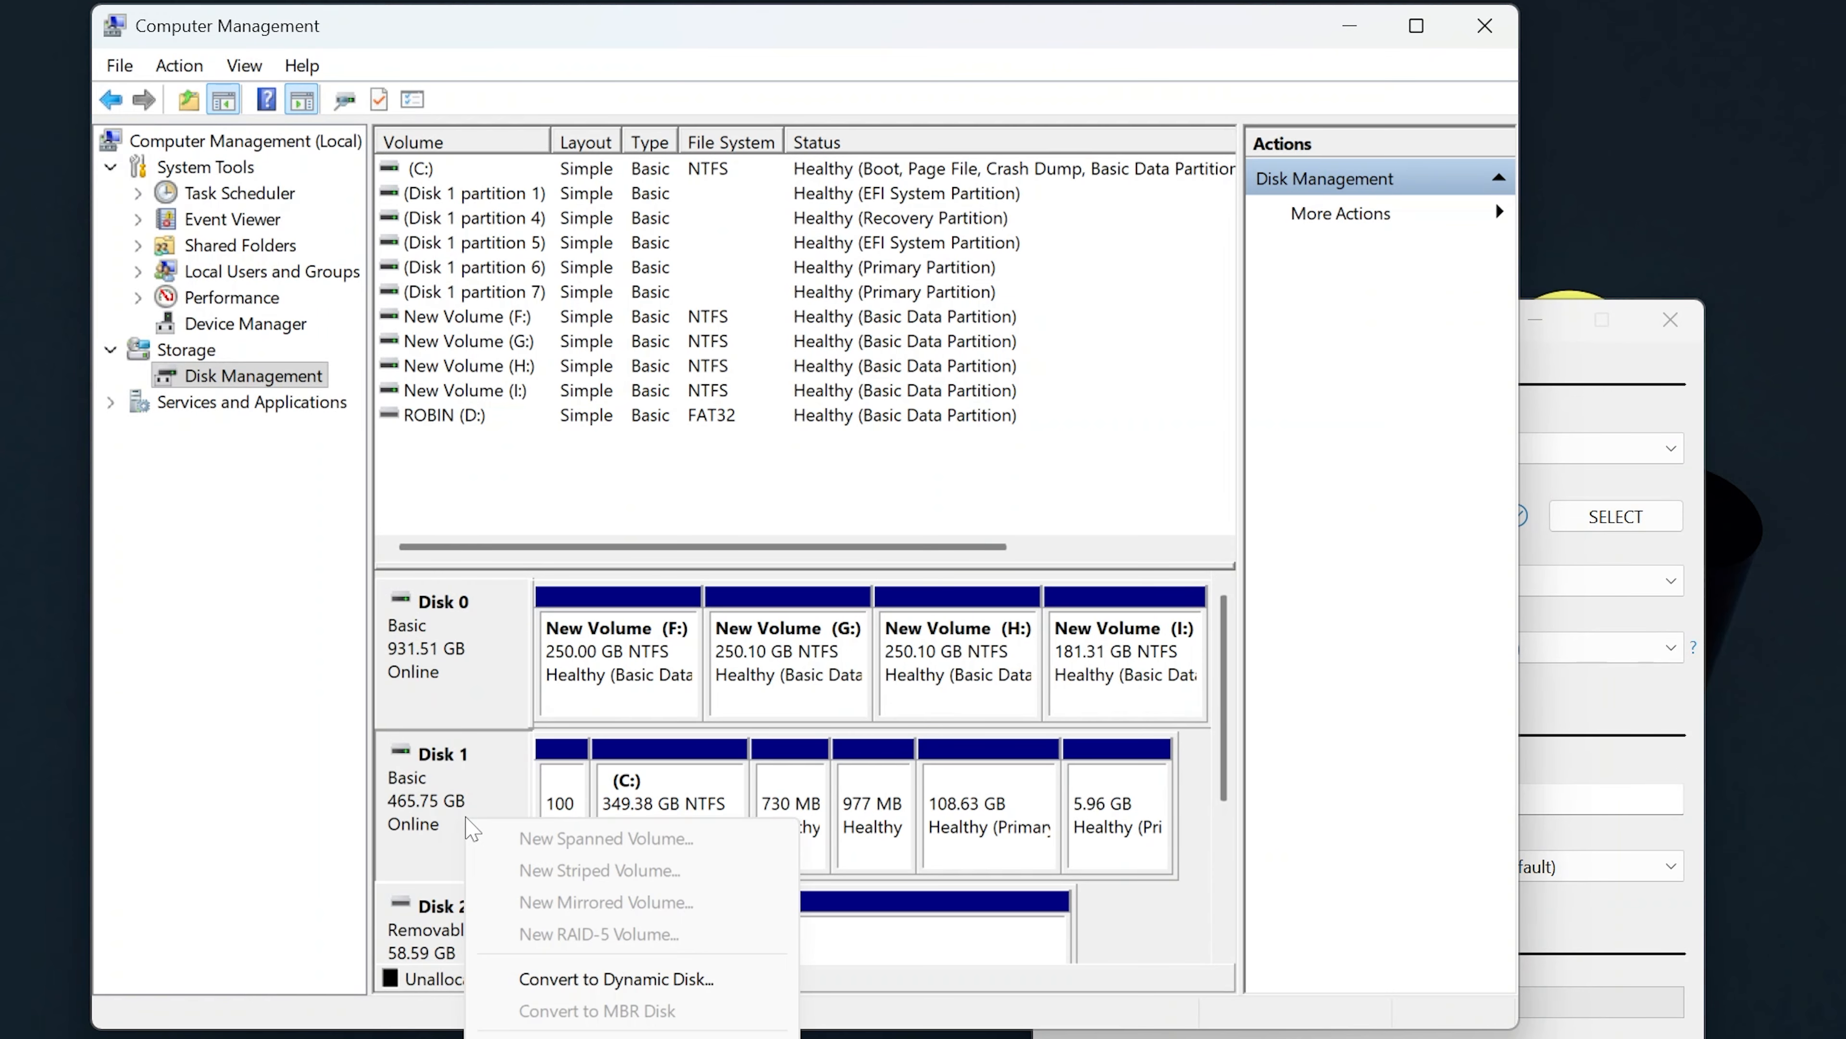
pyautogui.click(561, 1038)
pyautogui.click(383, 142)
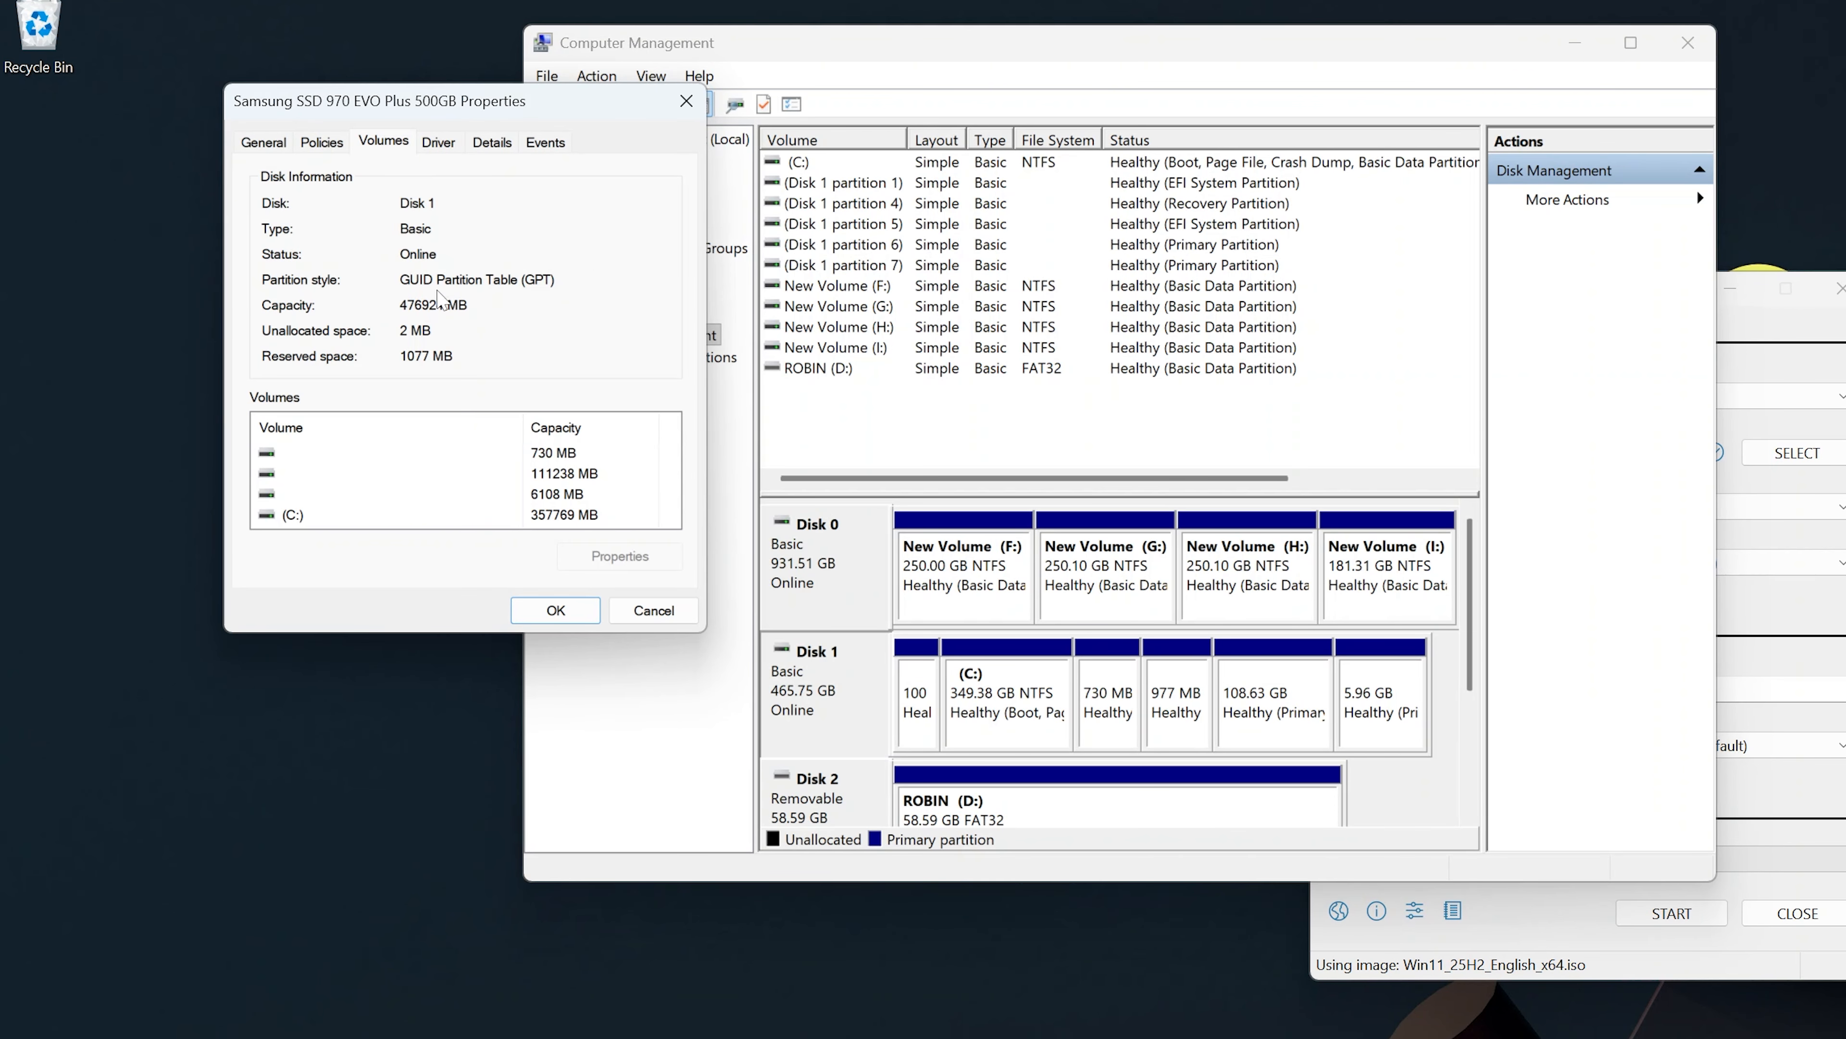
pyautogui.click(556, 610)
# Close Computer Management and set the partition scheme in Rufus to GPT.
pyautogui.moveTo(1214, 46); pyautogui.dragTo(926, 42)
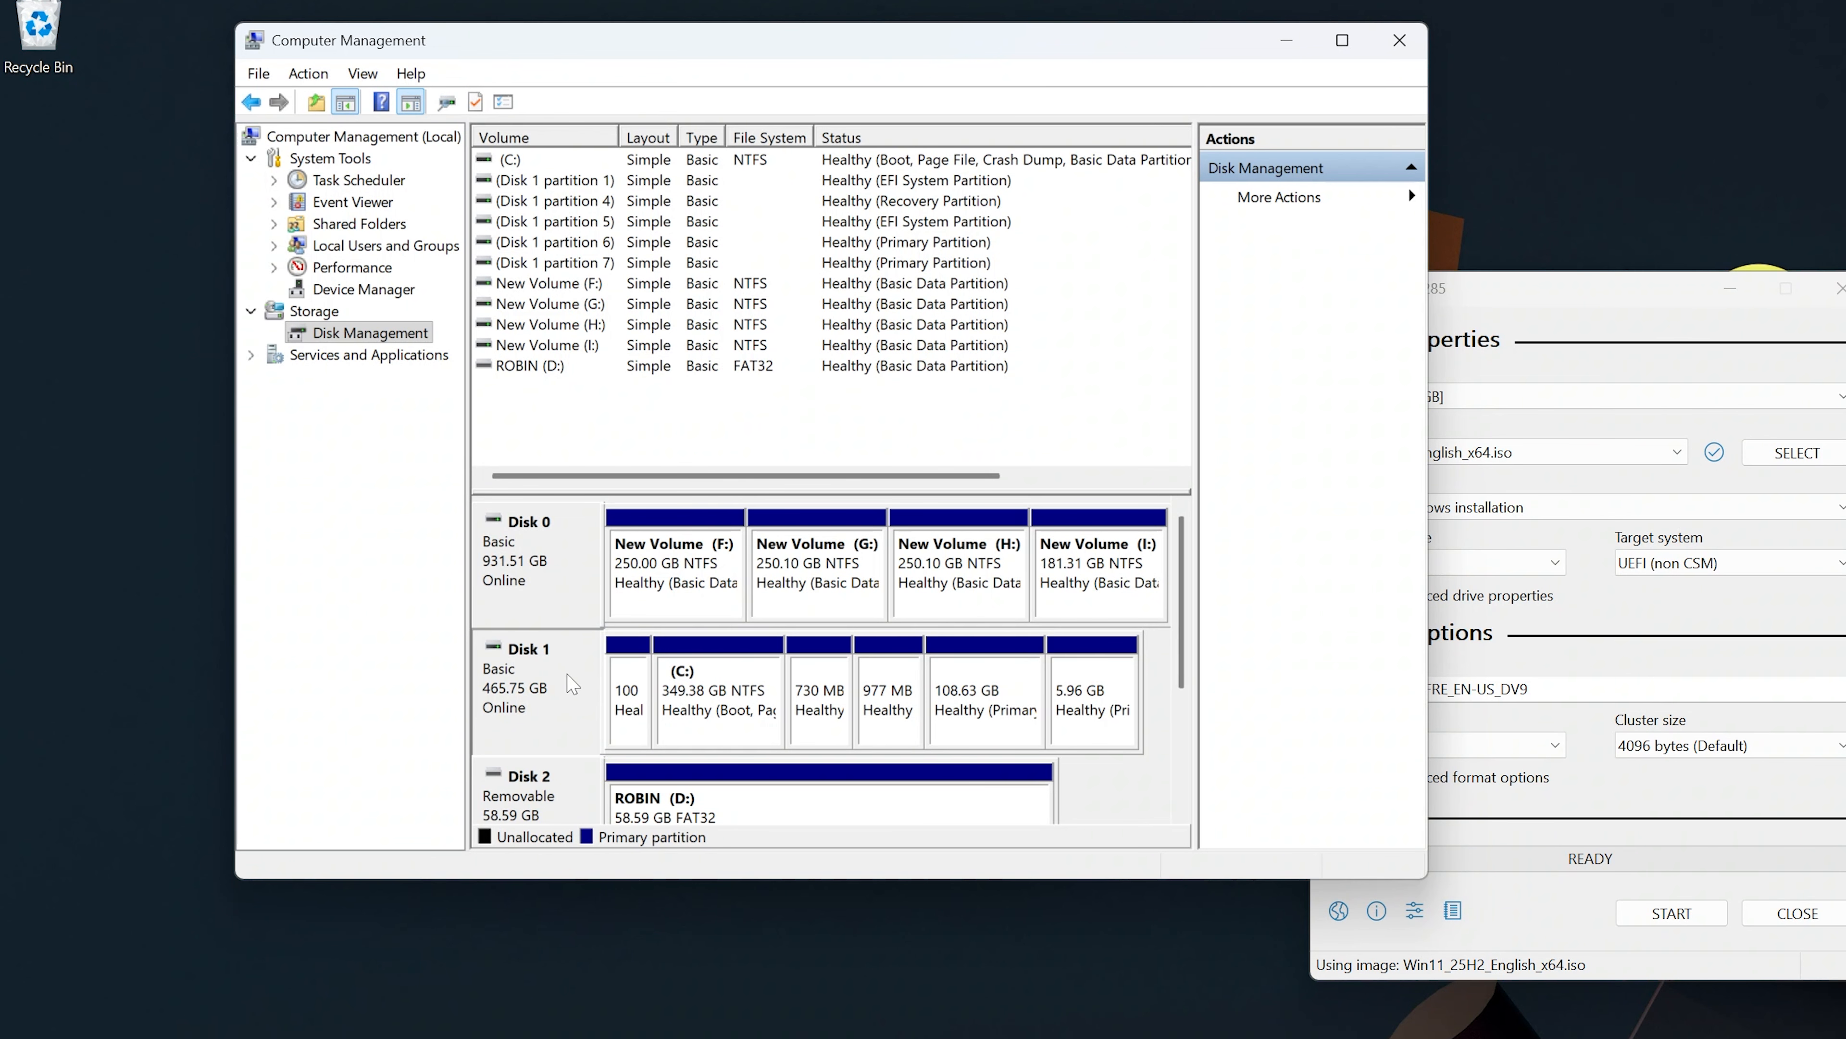
pyautogui.click(1590, 369)
pyautogui.click(1399, 40)
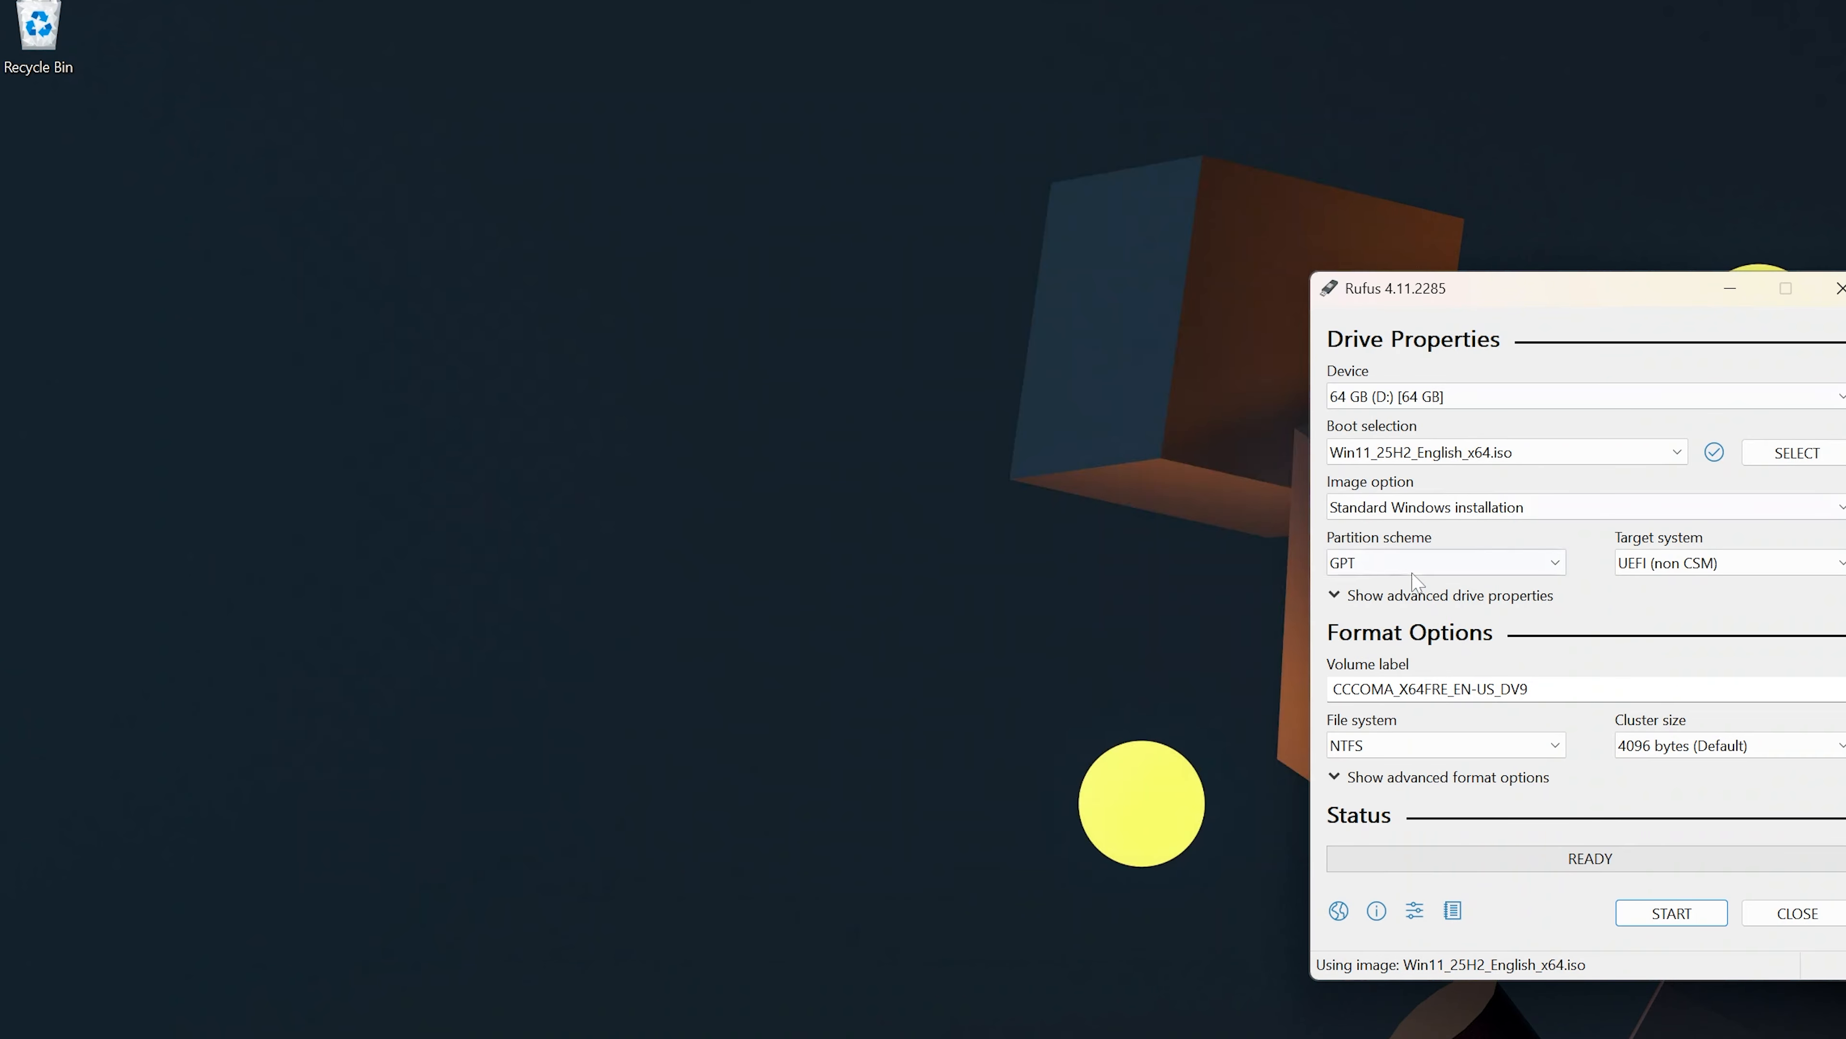
pyautogui.click(1370, 562)
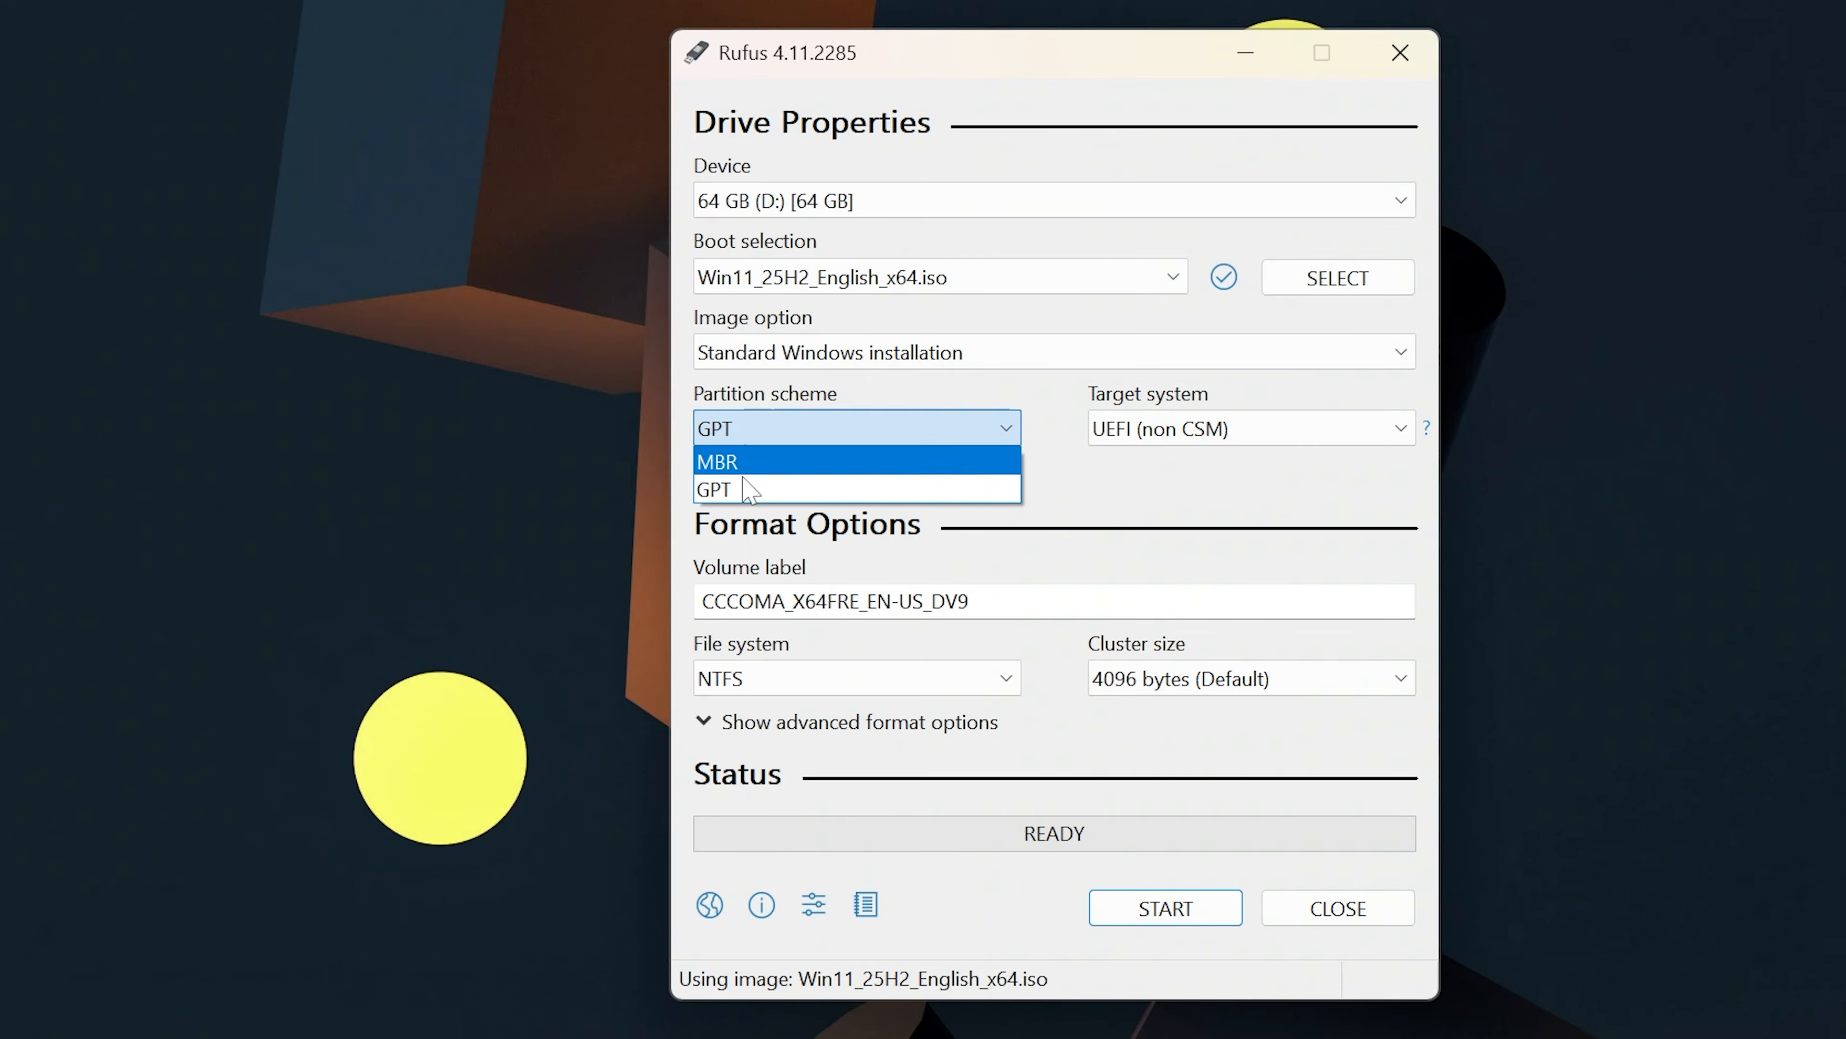
pyautogui.click(749, 489)
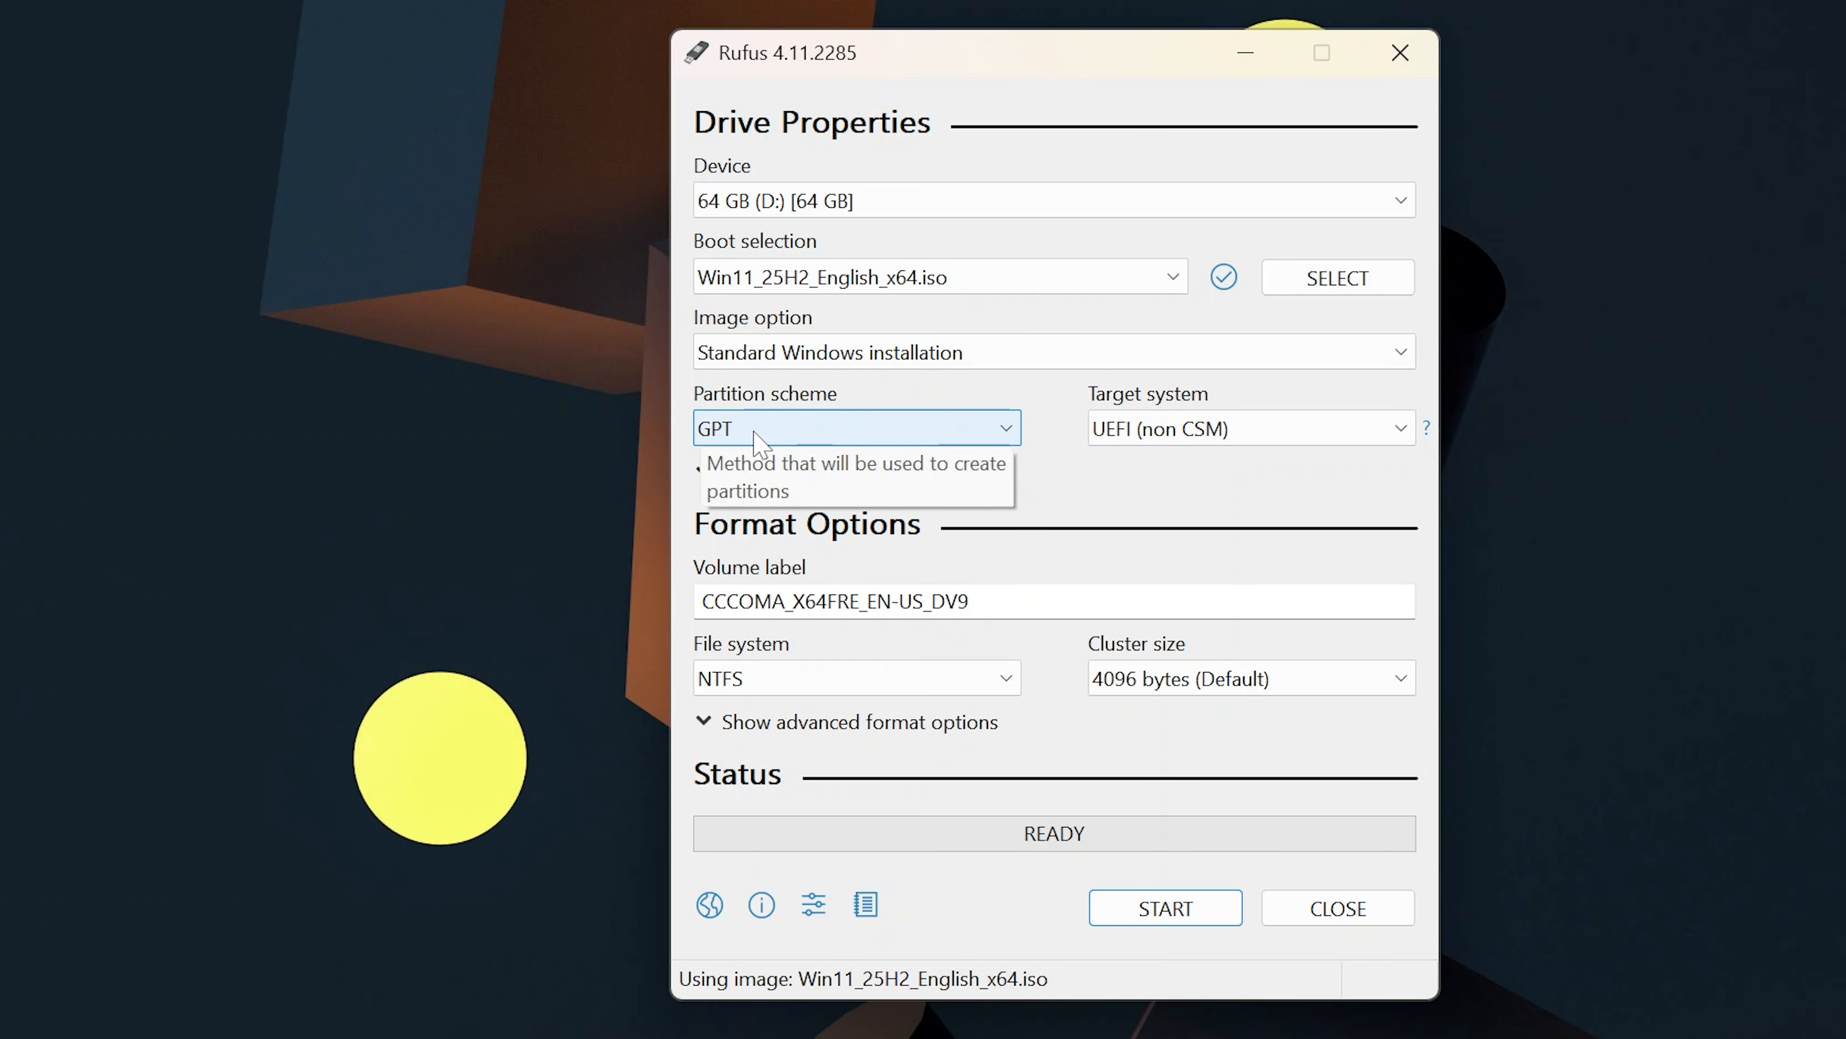
# Start writing the USB drive with the 4GB+ RAM, Secure Boot, TPM 2.0 and online Microsoft account requirements removed, and accept erasing the drive.
pyautogui.click(1178, 913)
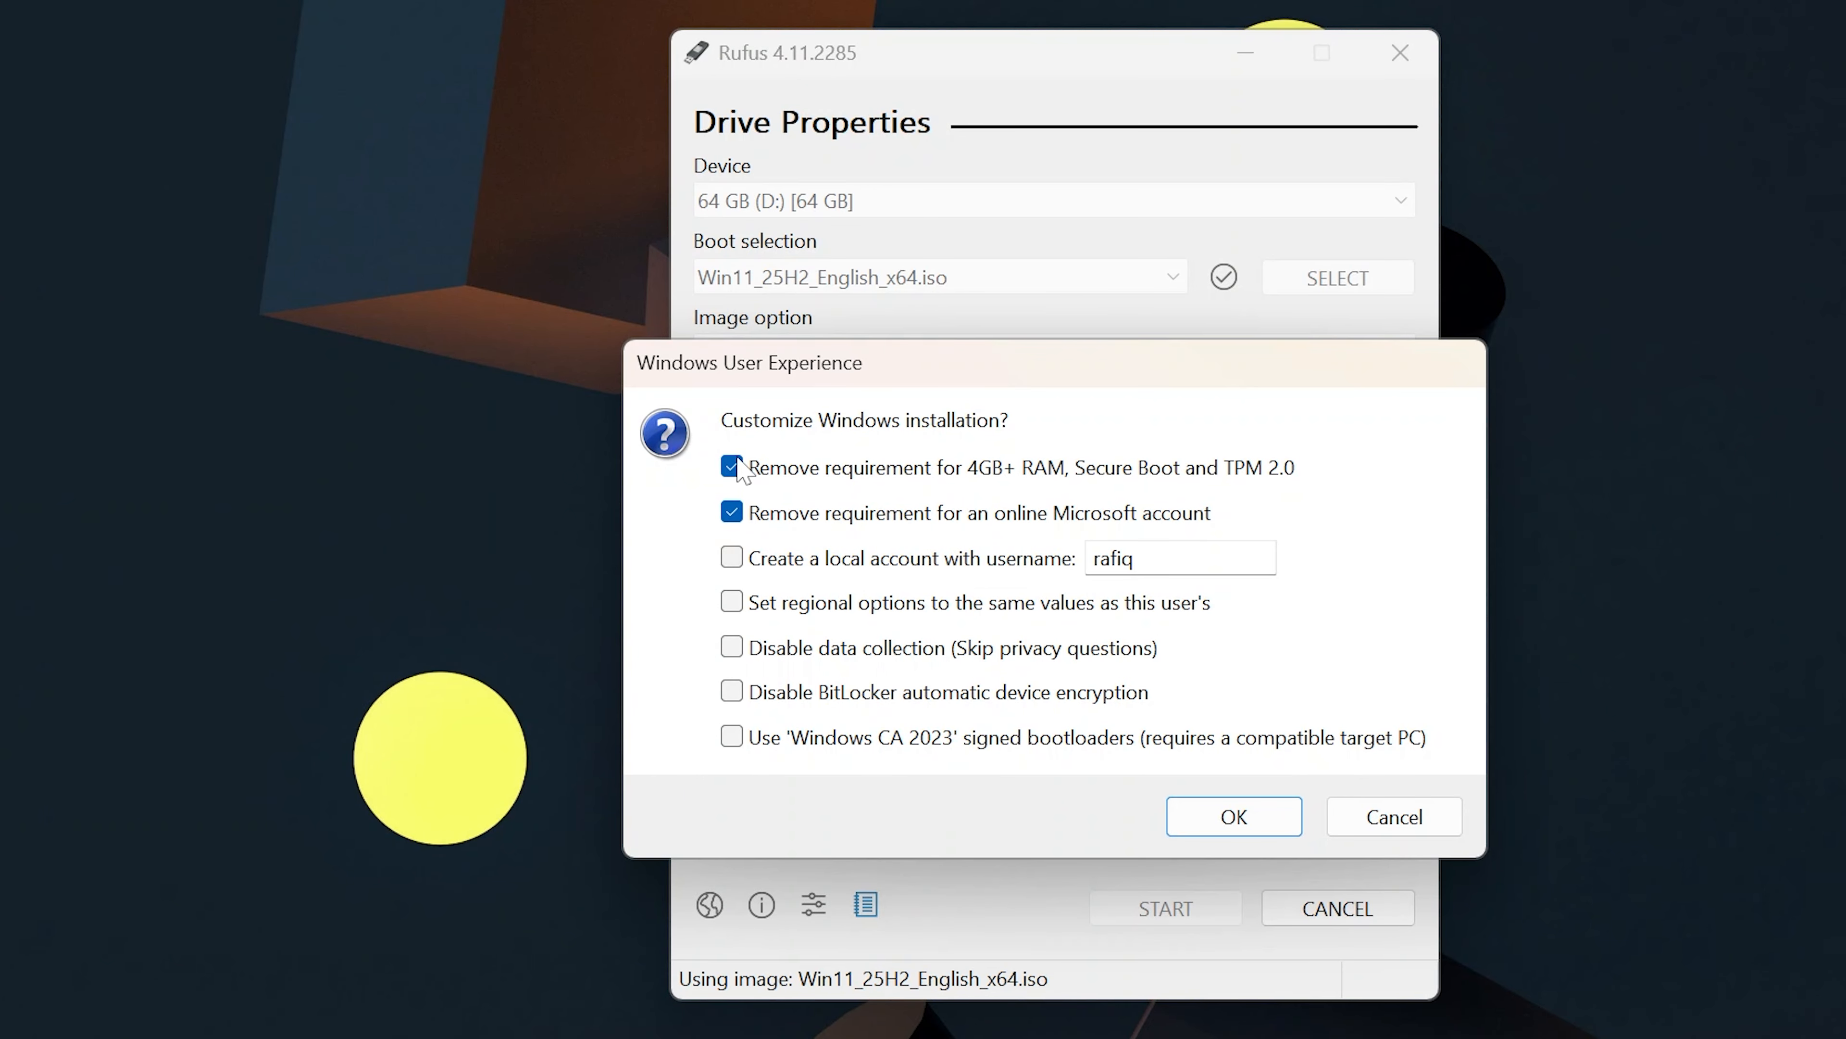
pyautogui.moveTo(1085, 380); pyautogui.dragTo(1080, 316)
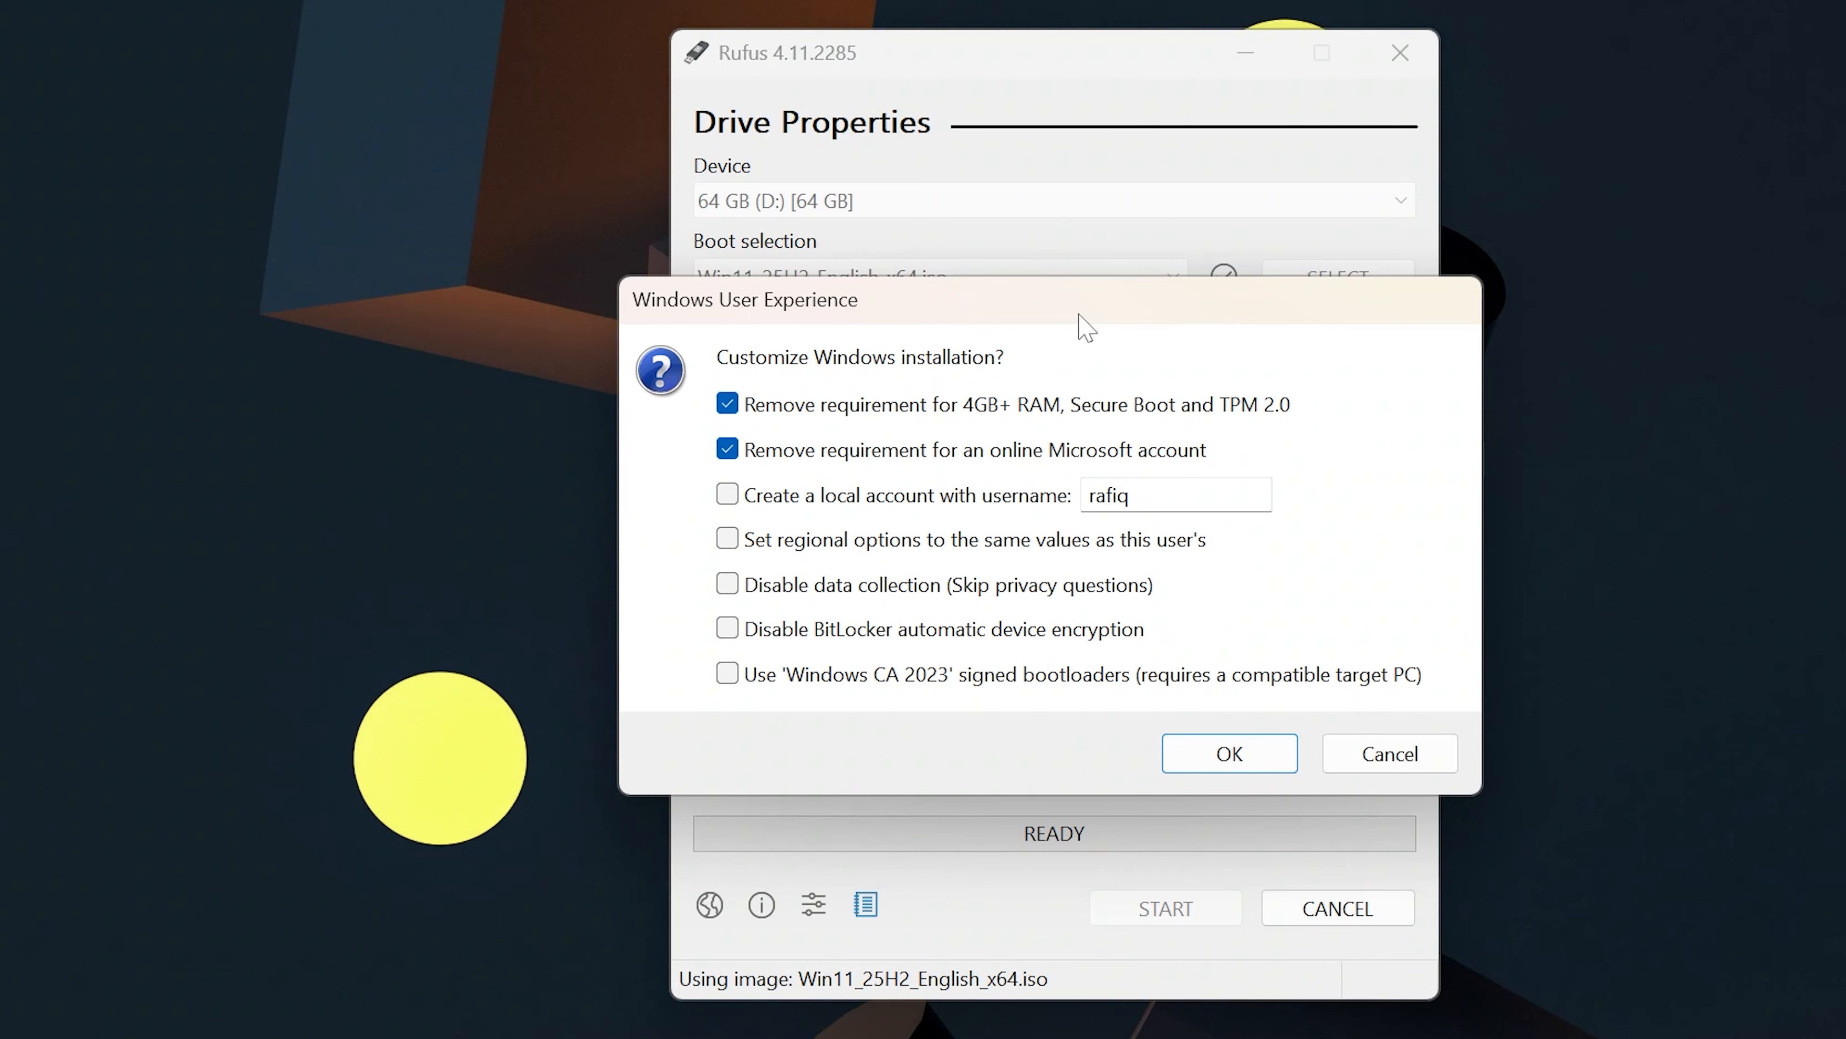
pyautogui.click(733, 406)
pyautogui.click(727, 405)
pyautogui.click(1227, 754)
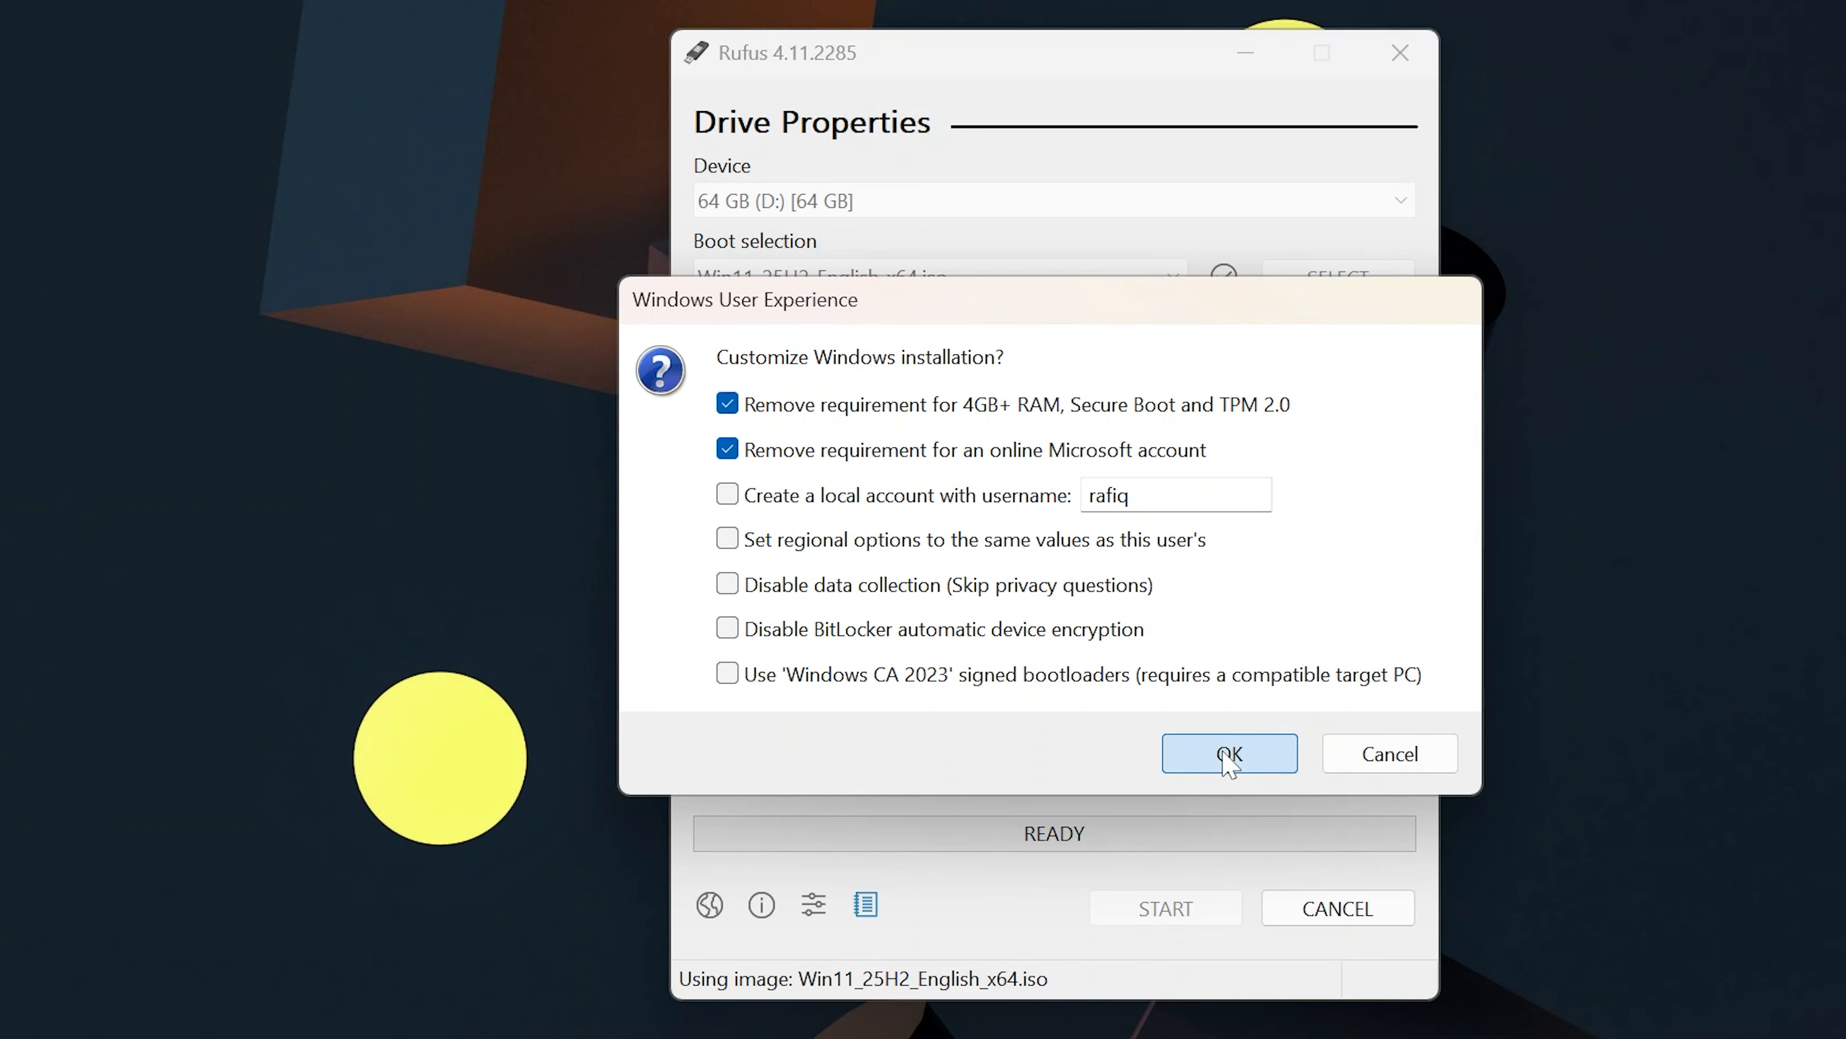
pyautogui.click(1163, 586)
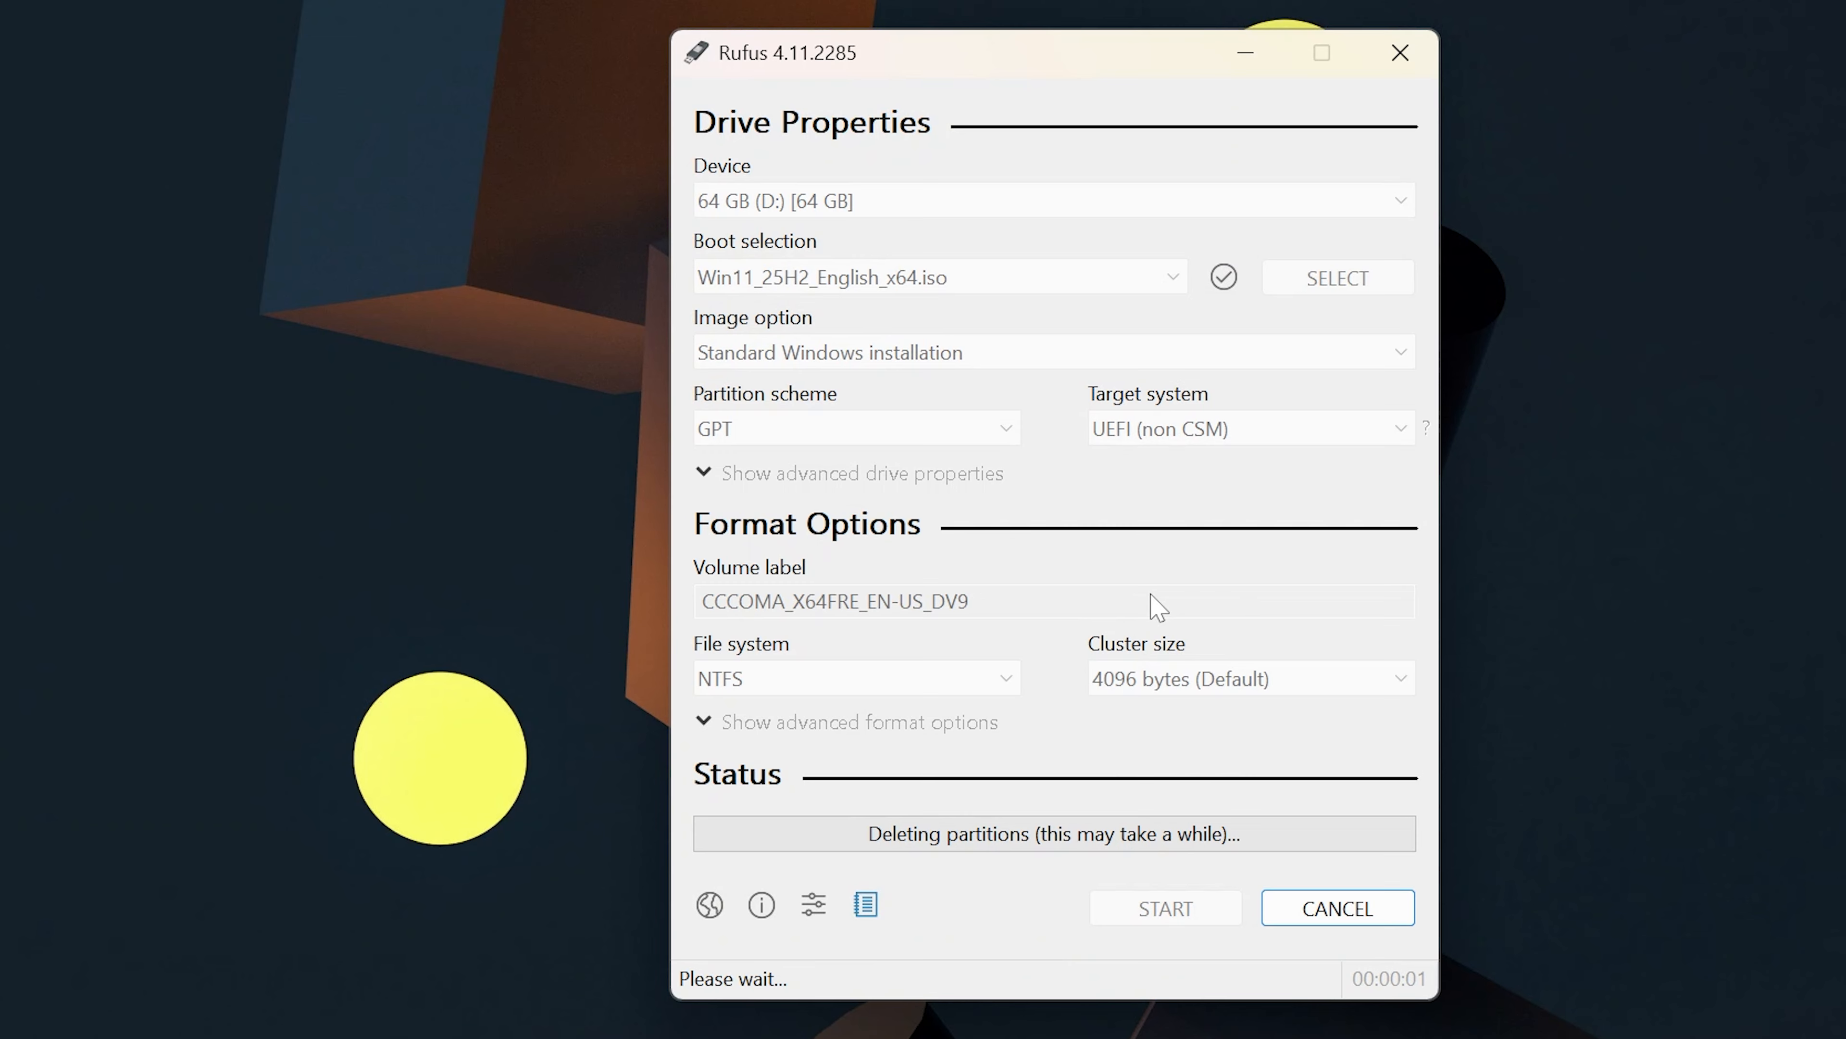